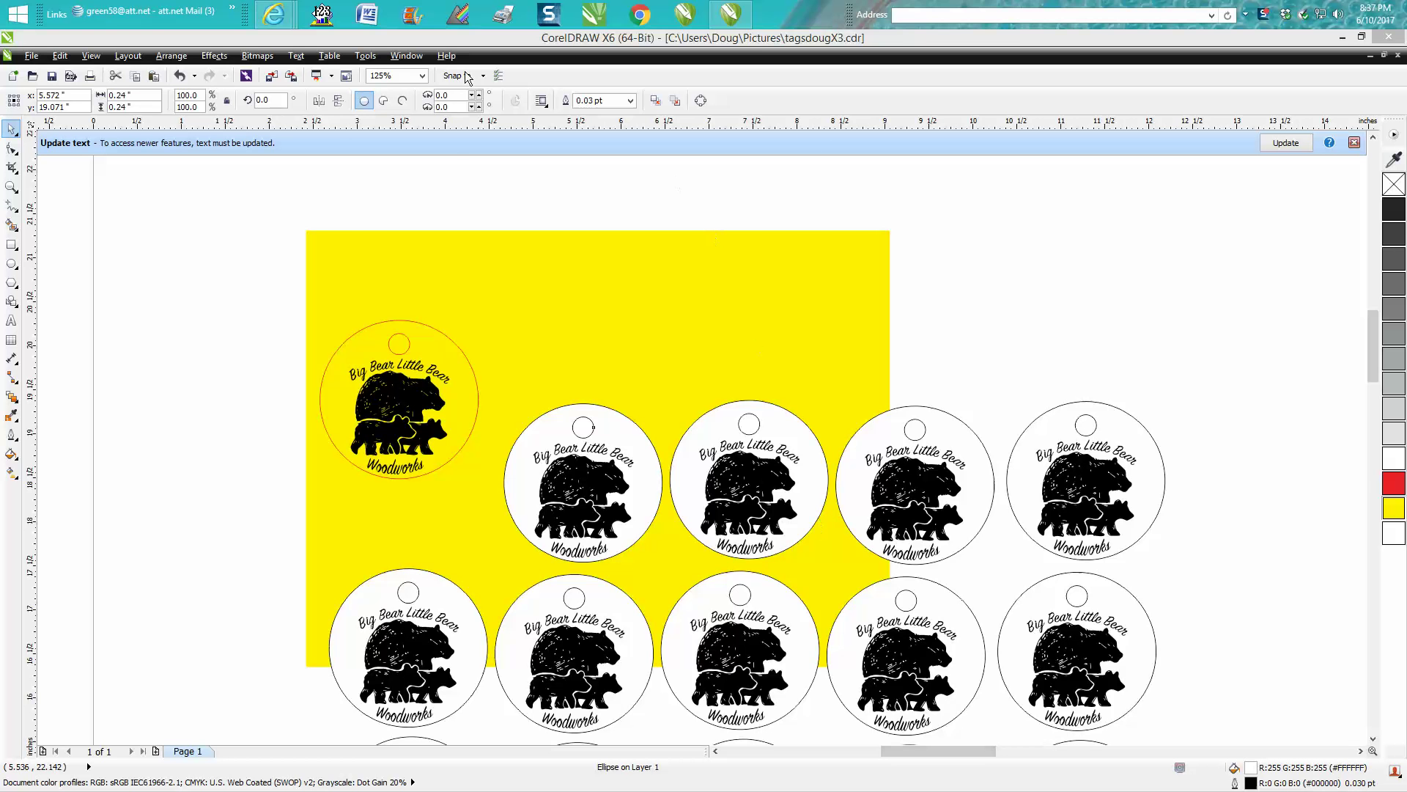
Show the thumbnails of the open Internet Explorer windows from the taskbar.
mouse_move(286, 22)
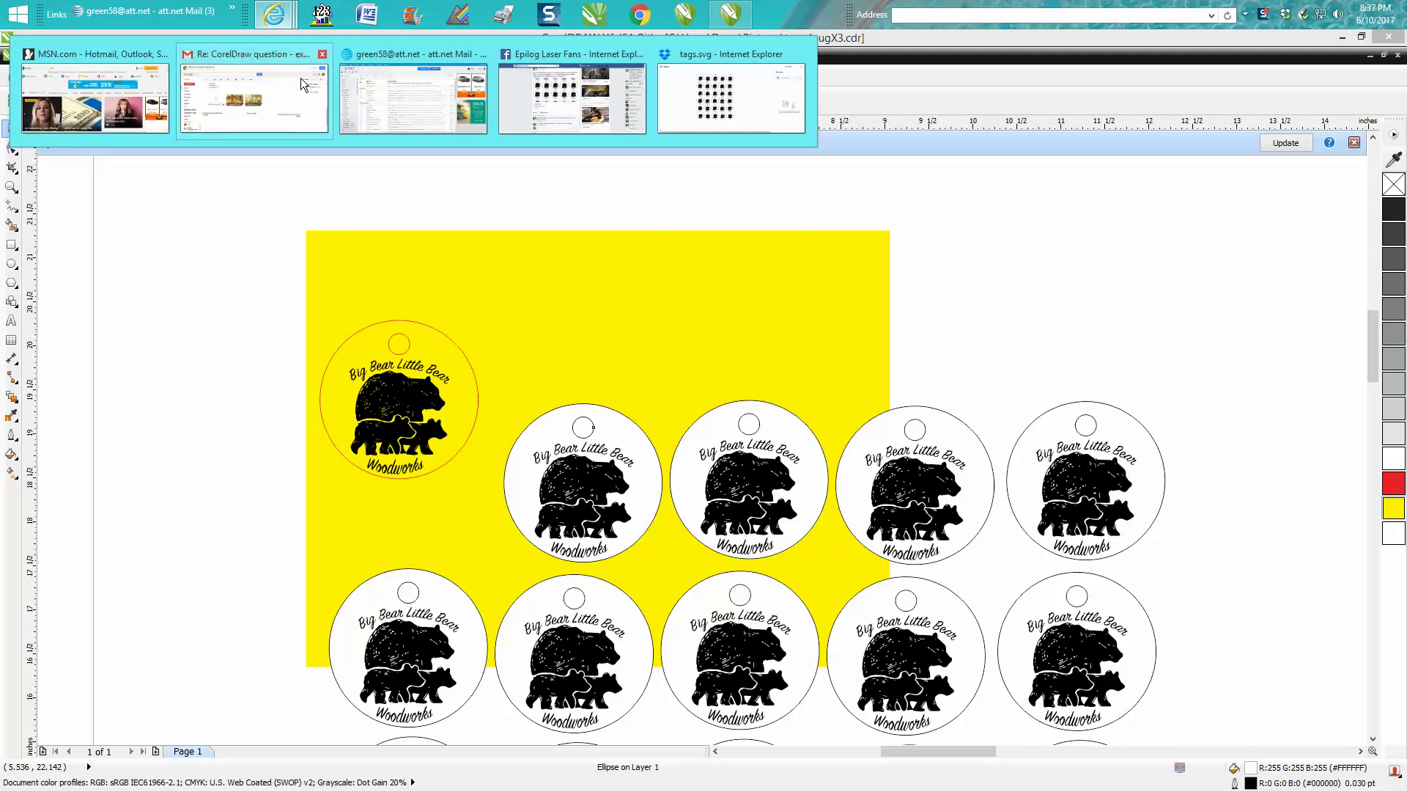
View the Epilog Laser Fans post sharing tags.svg, then return to tagsdougX3.cdr in CorelDRAW.
click(535, 96)
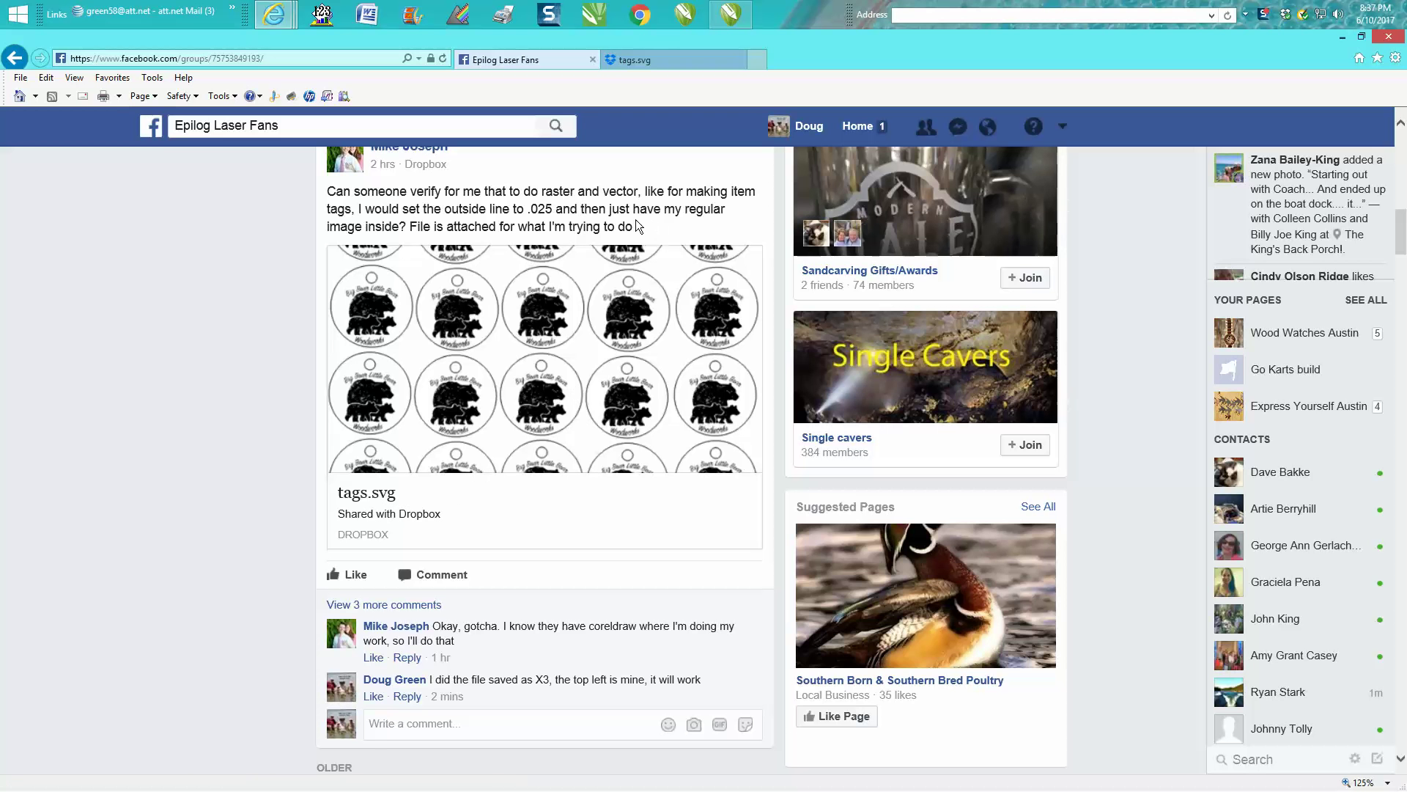
click(726, 16)
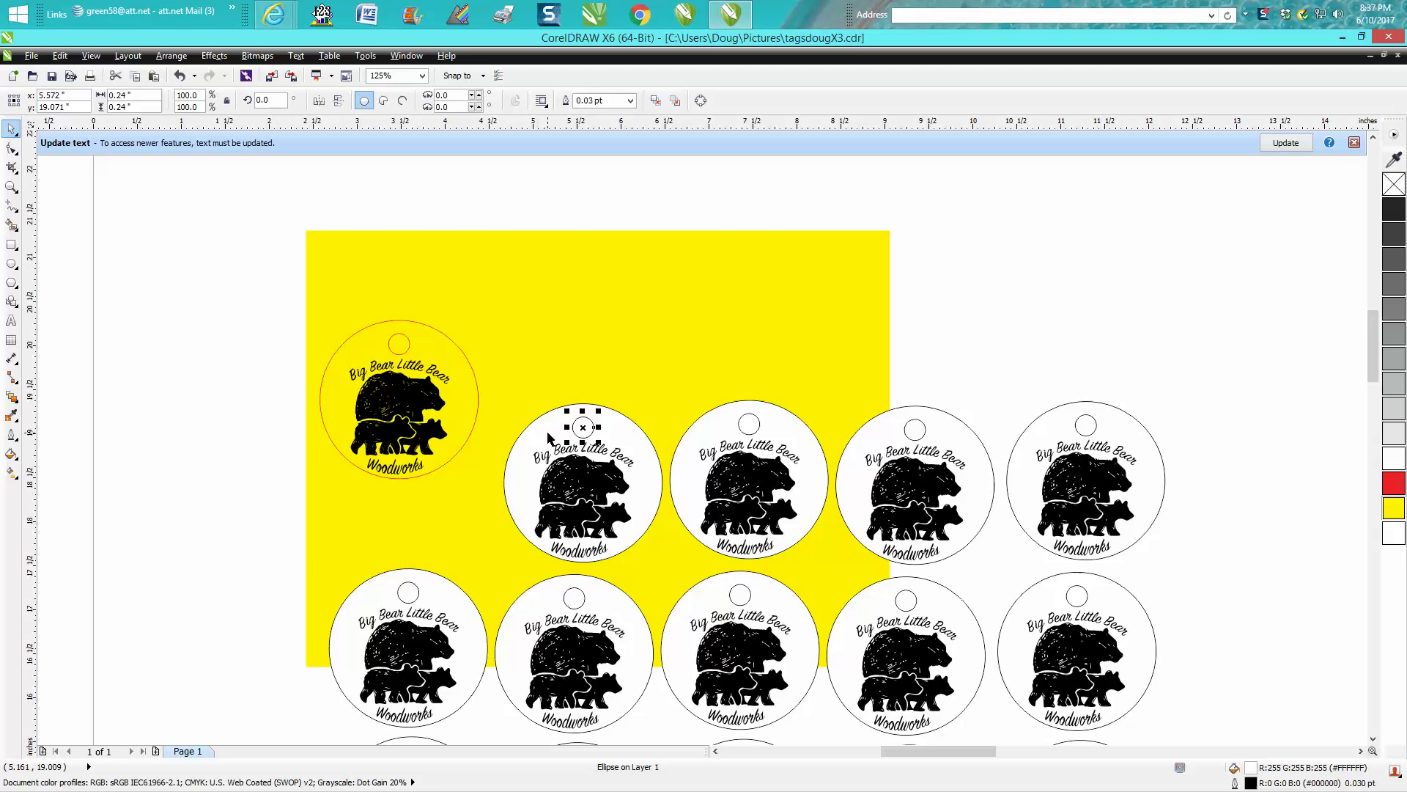
Shift the yellow rectangle slightly left and down, then select the second top-row tag's circle.
drag(594, 342, 563, 346)
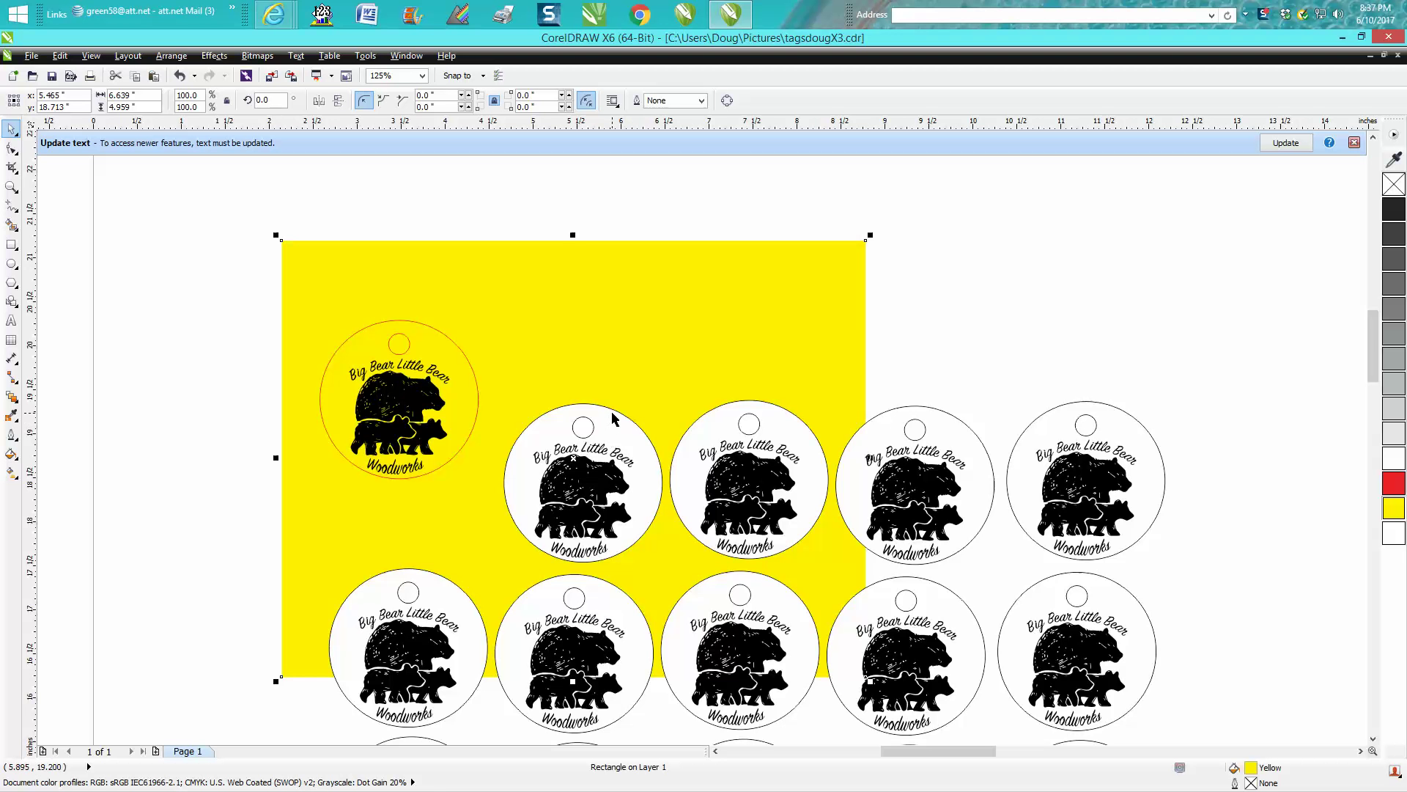
click(614, 412)
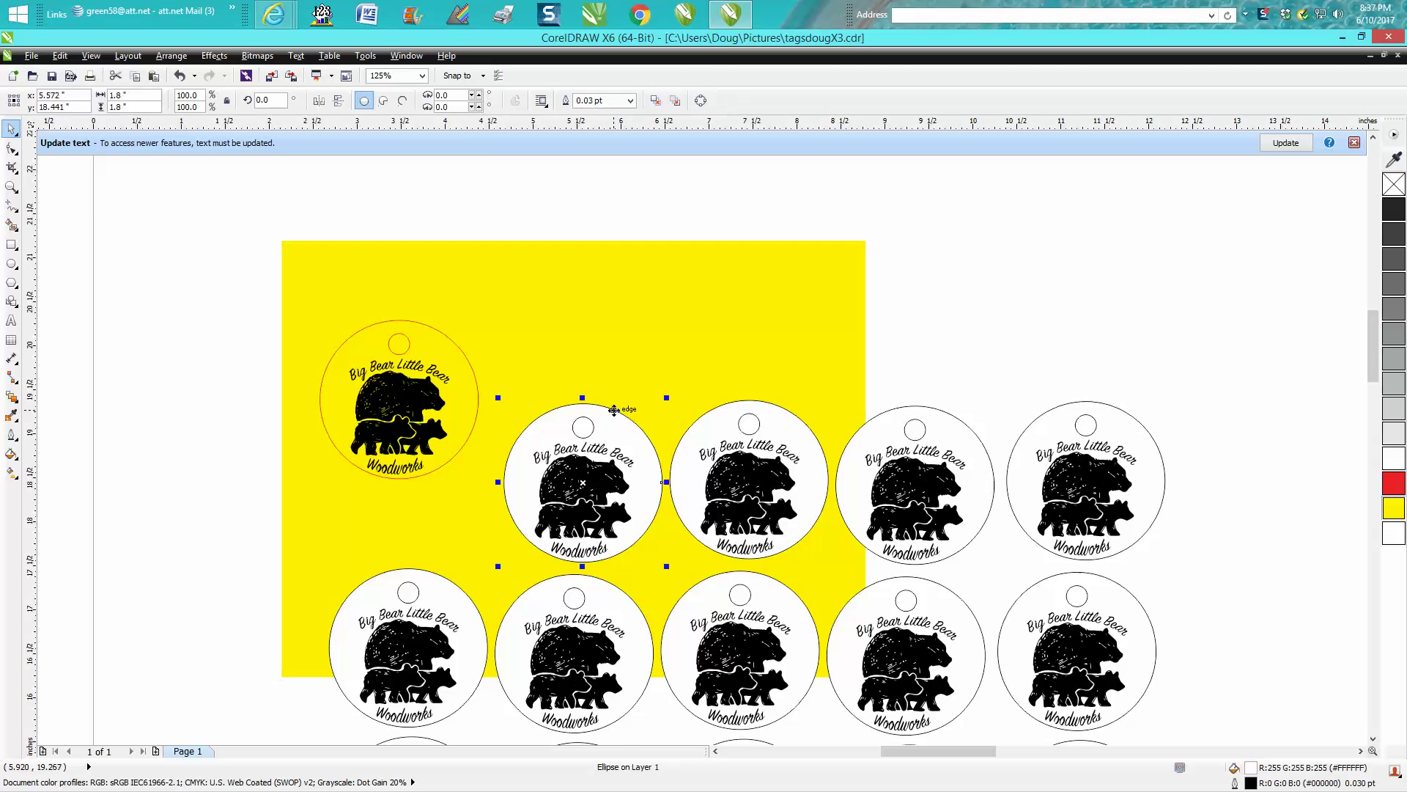
click(530, 187)
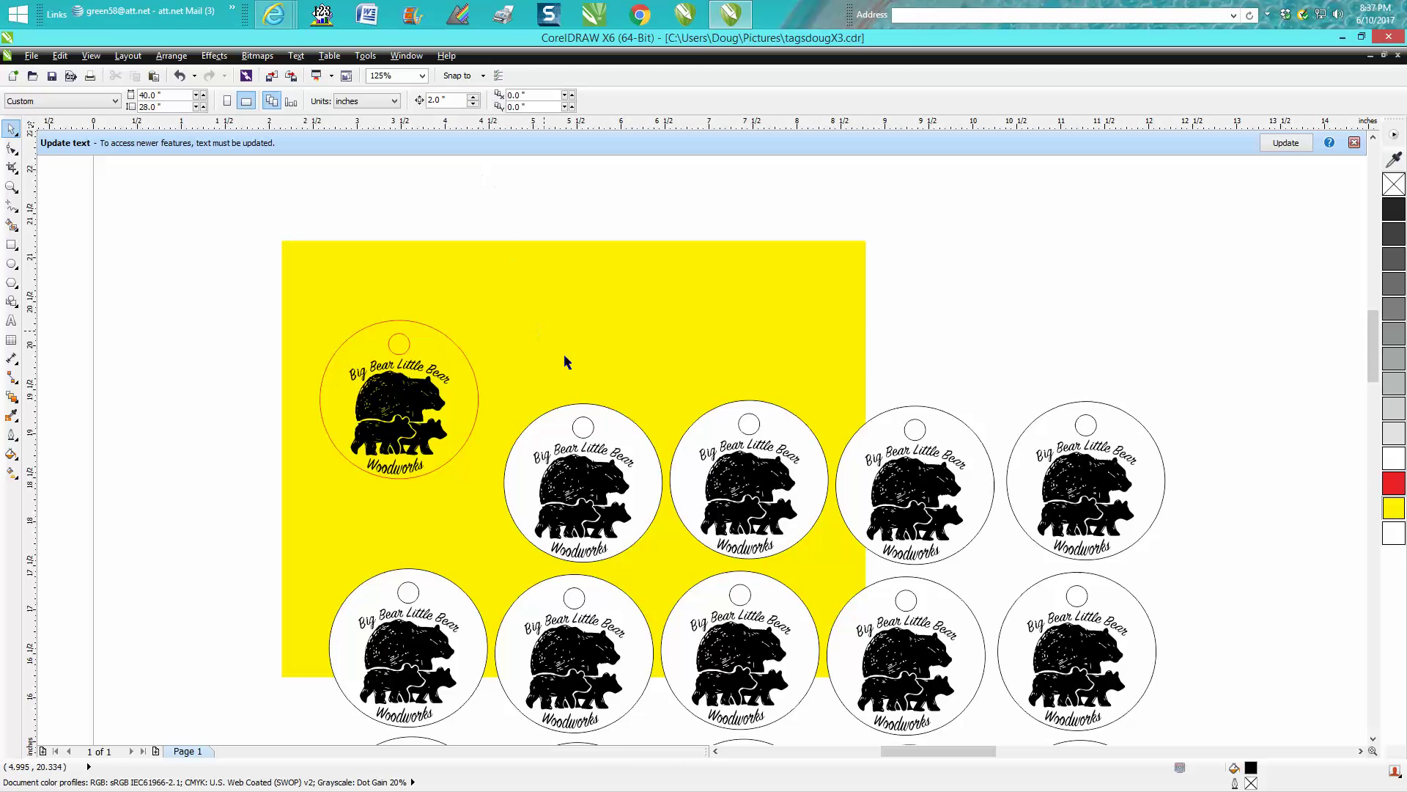
click(608, 409)
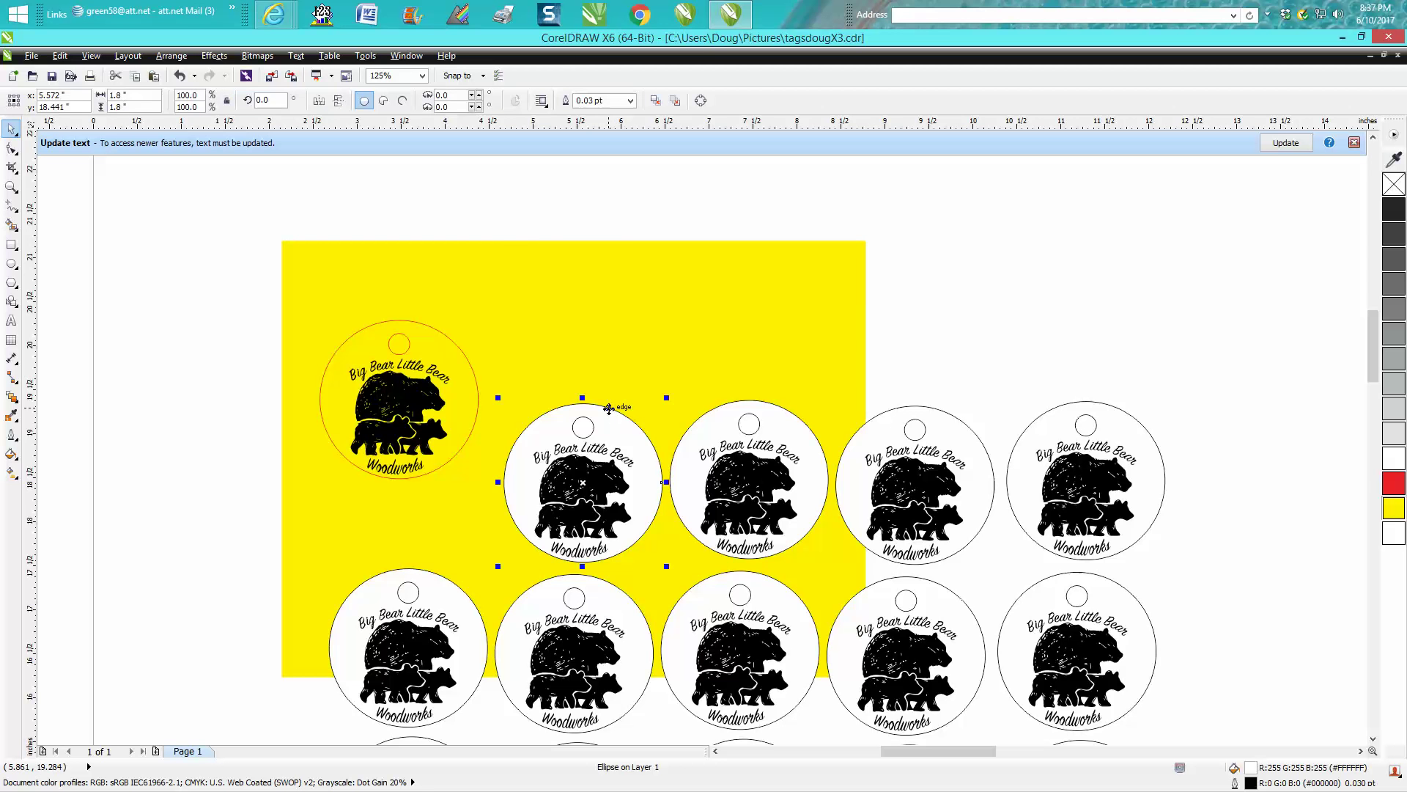
Raise the 1.8-inch tag circle and its 0.24-inch hole 2 inches up with no fill, selecting both.
key(Up)
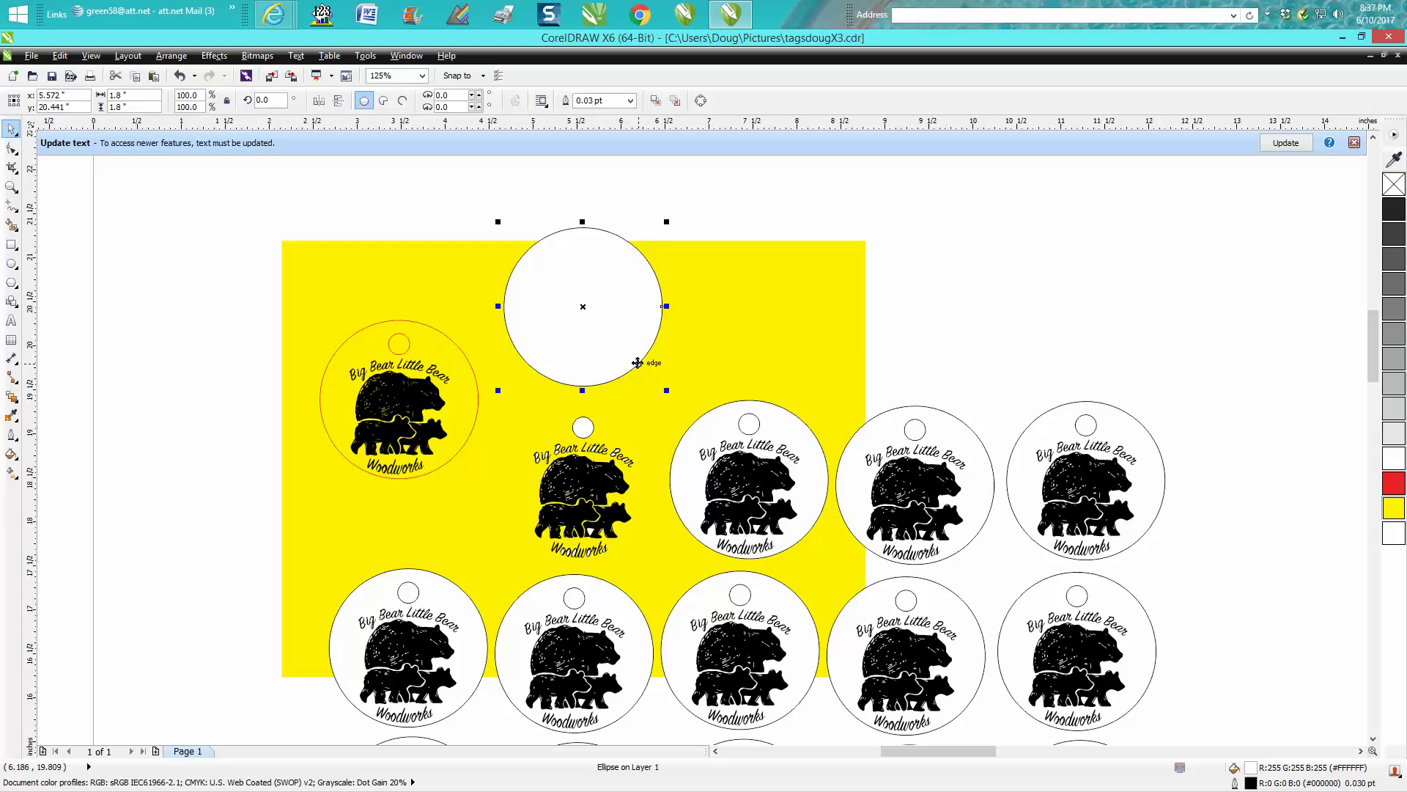
click(1394, 186)
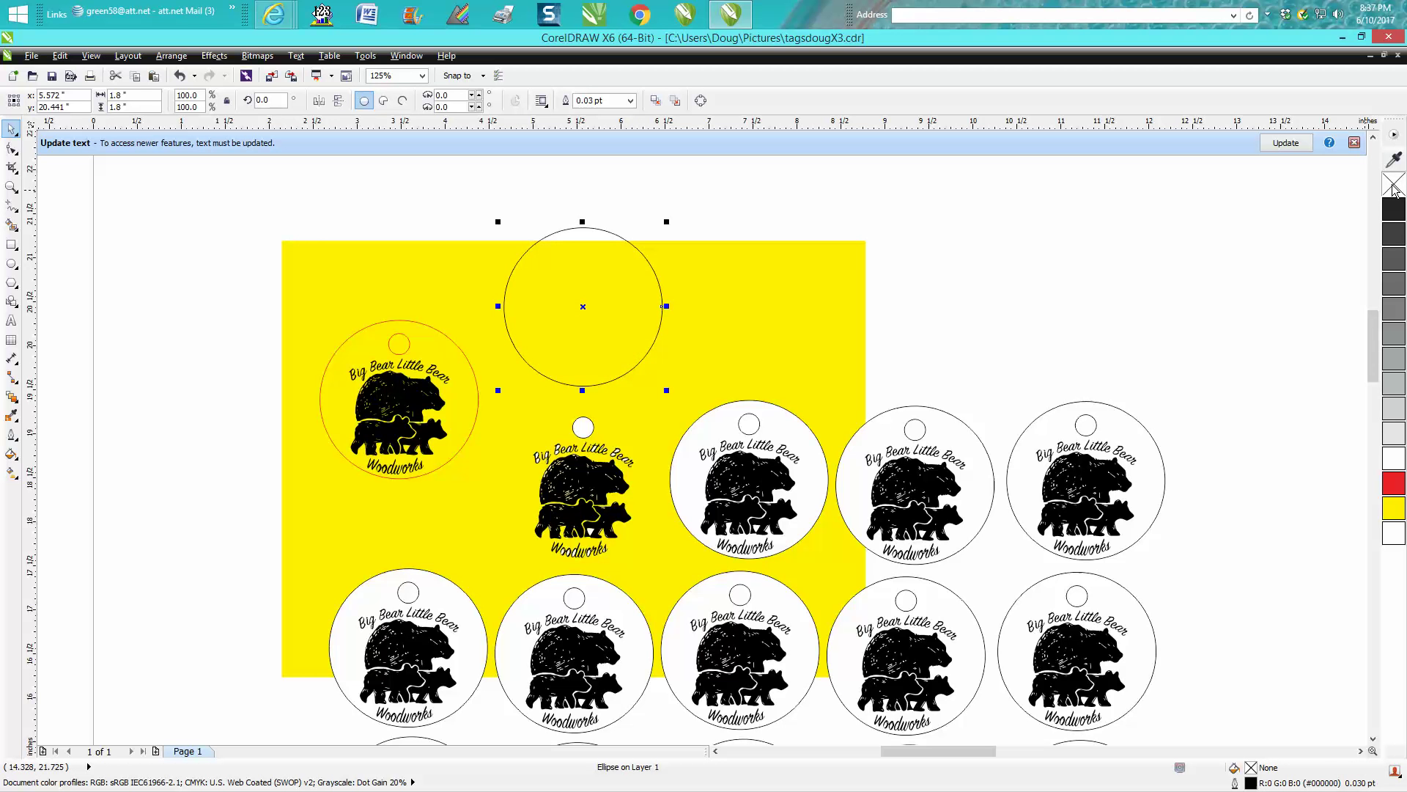
click(584, 432)
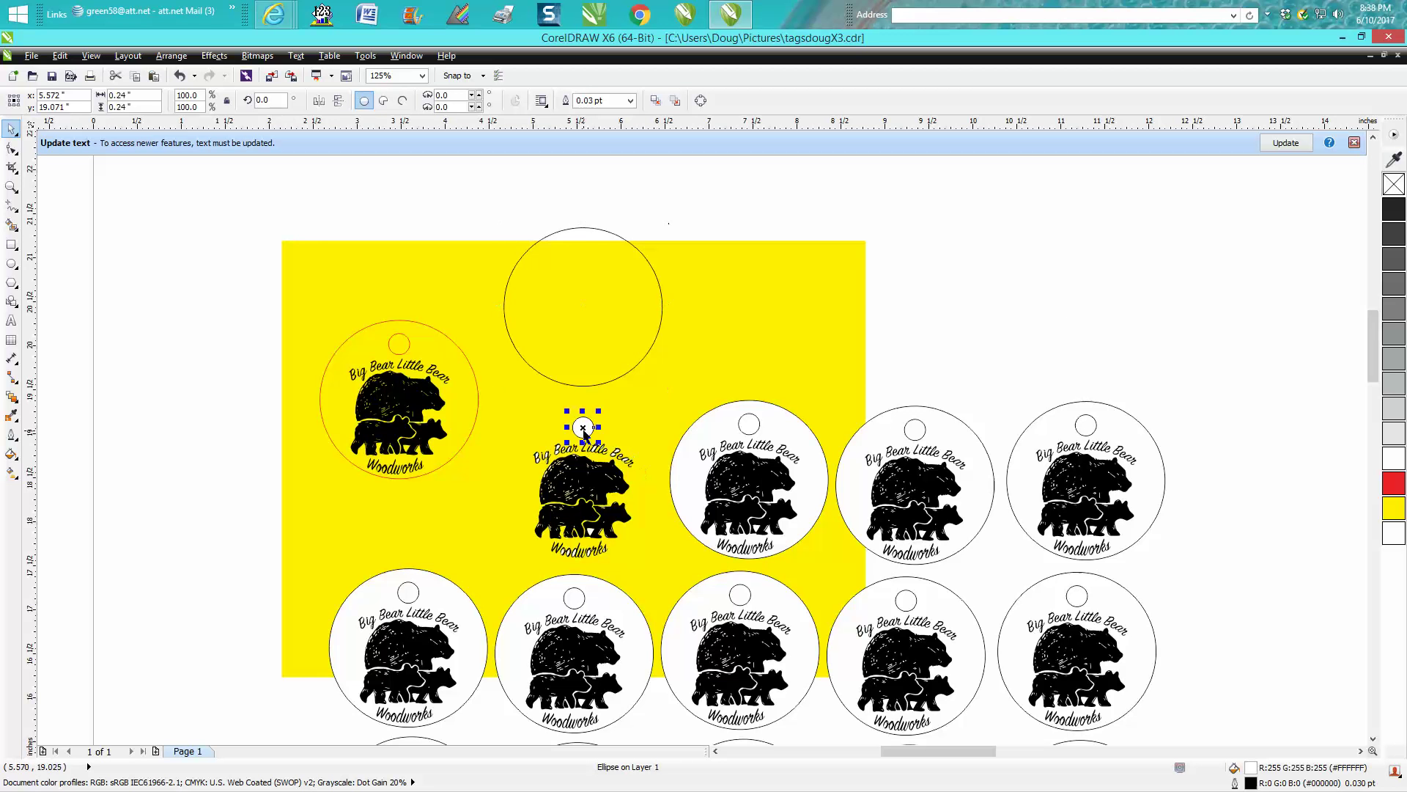
key(Up)
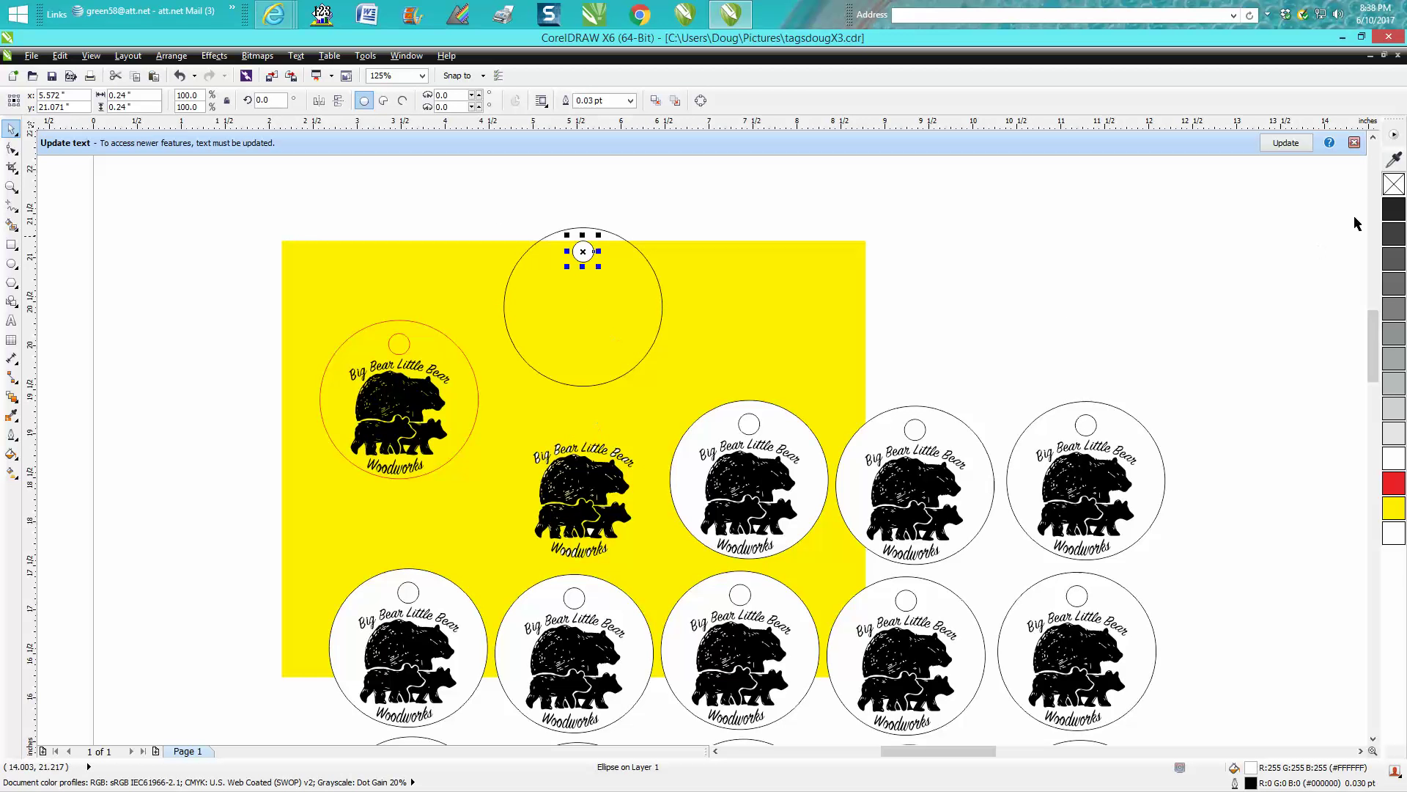
click(1393, 185)
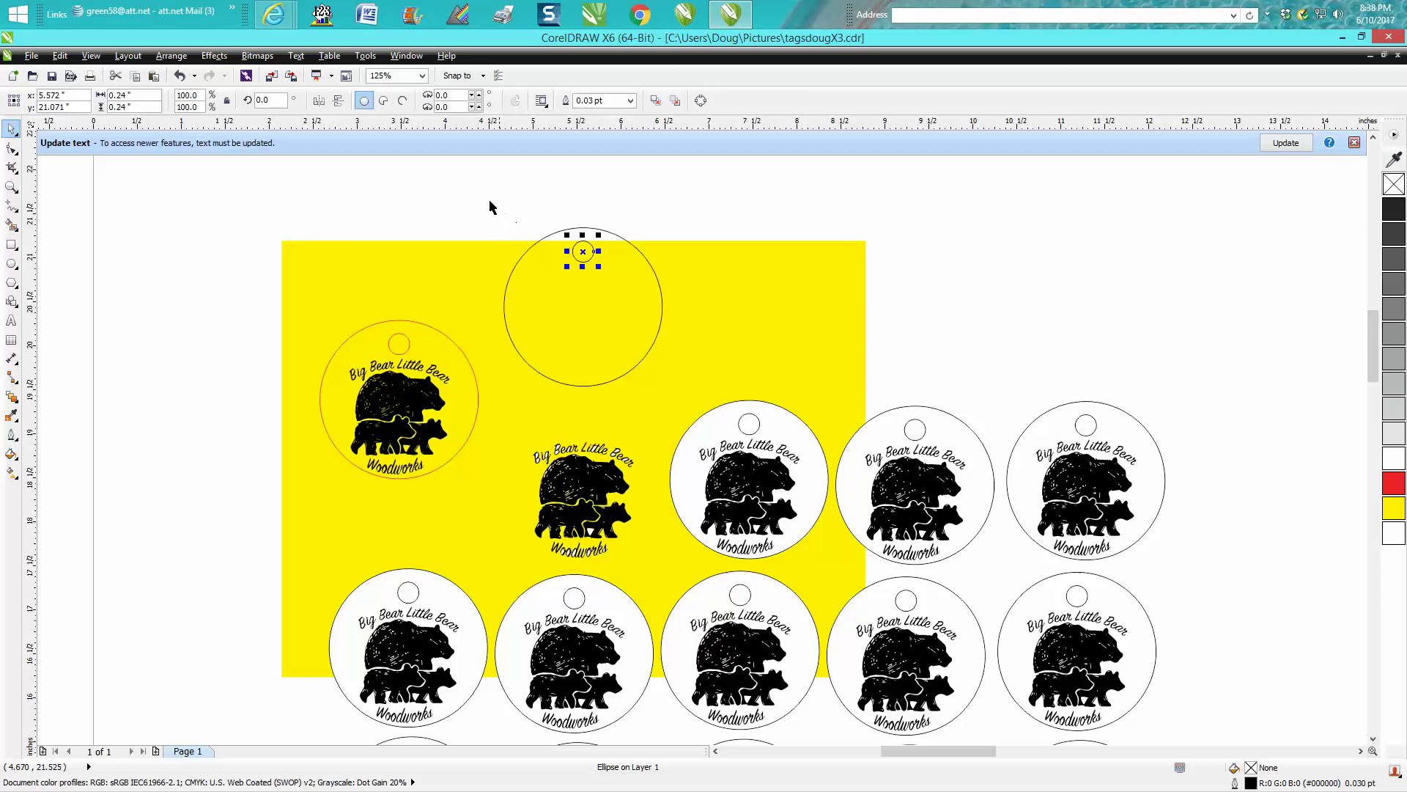
drag(487, 198, 690, 395)
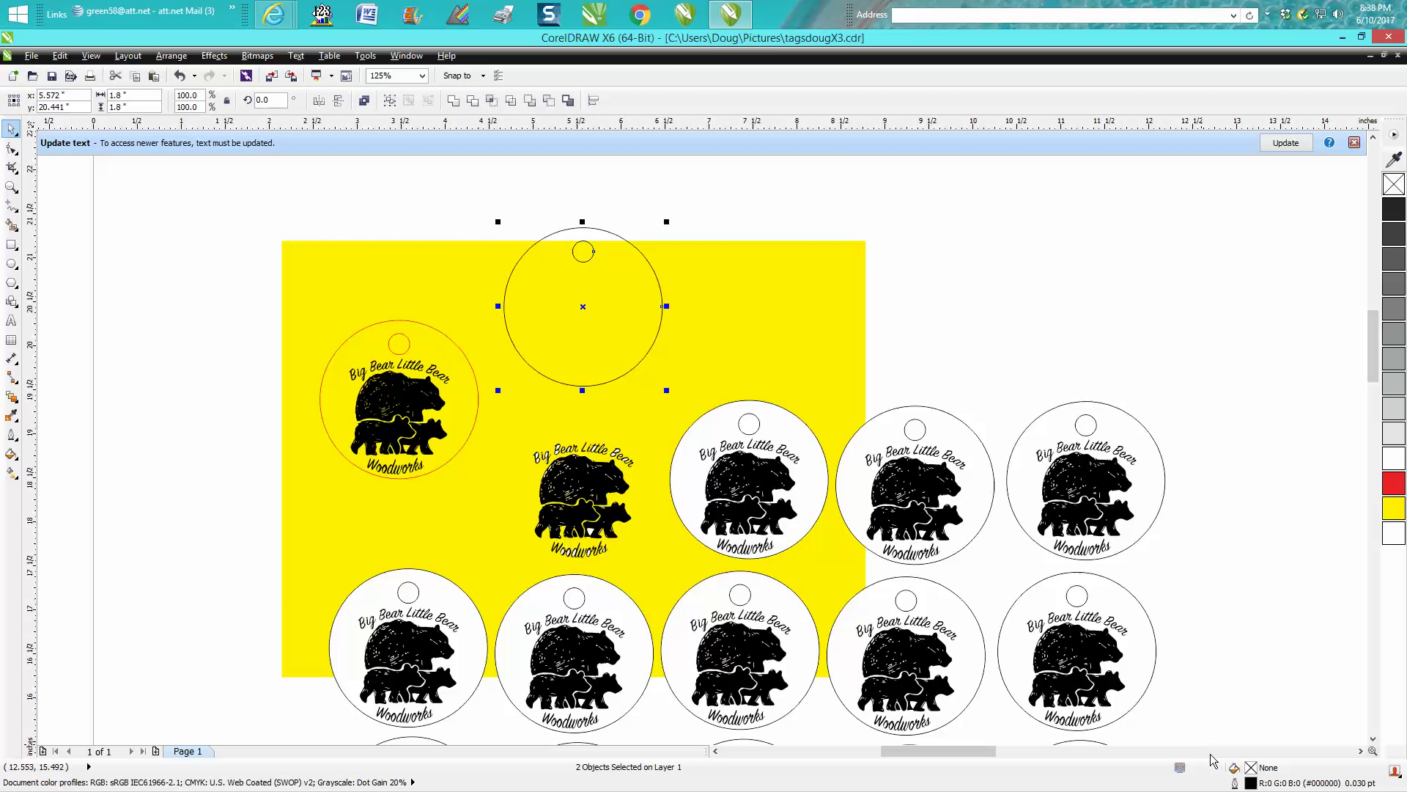
Set the circle and hole outline pen to Hairline width in Red.
double_click(1251, 782)
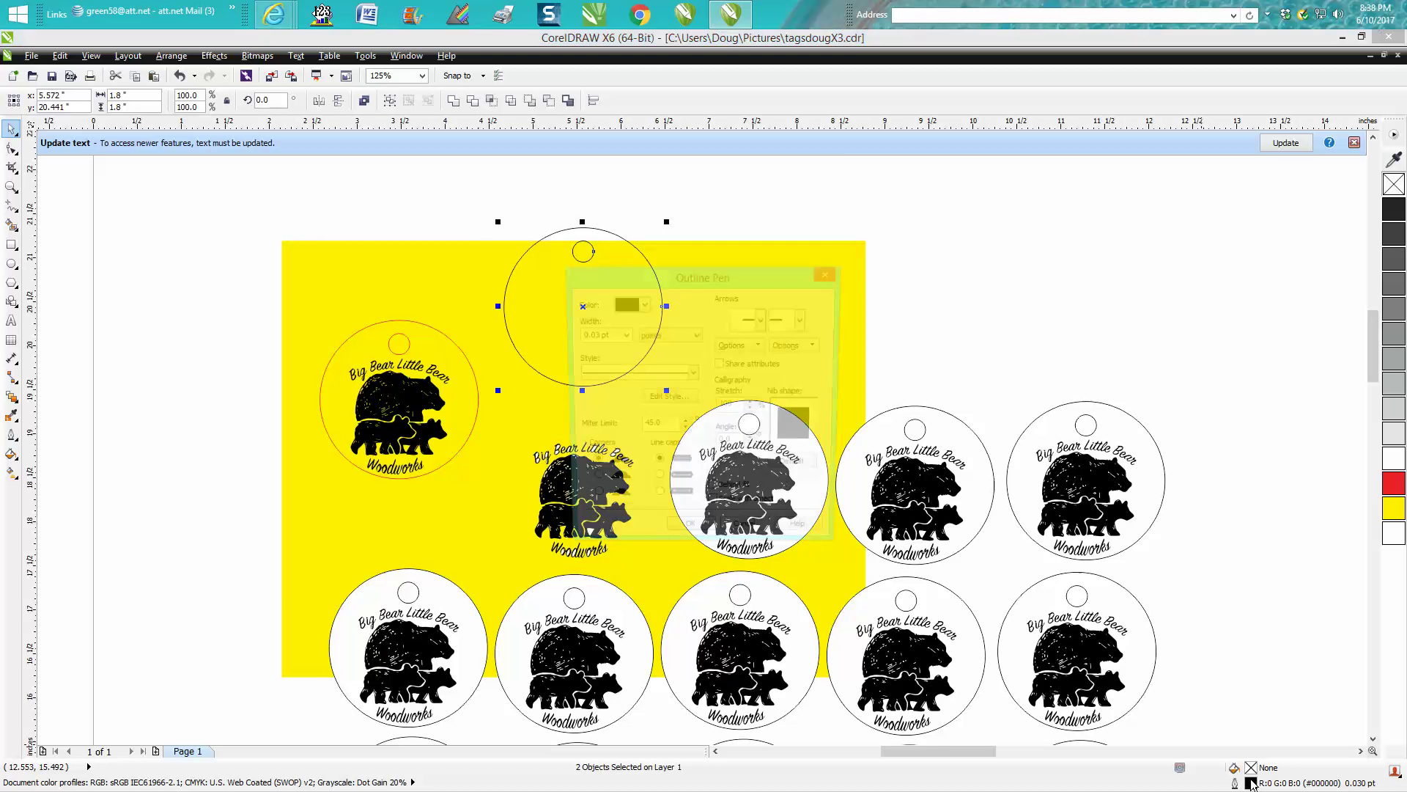
click(622, 335)
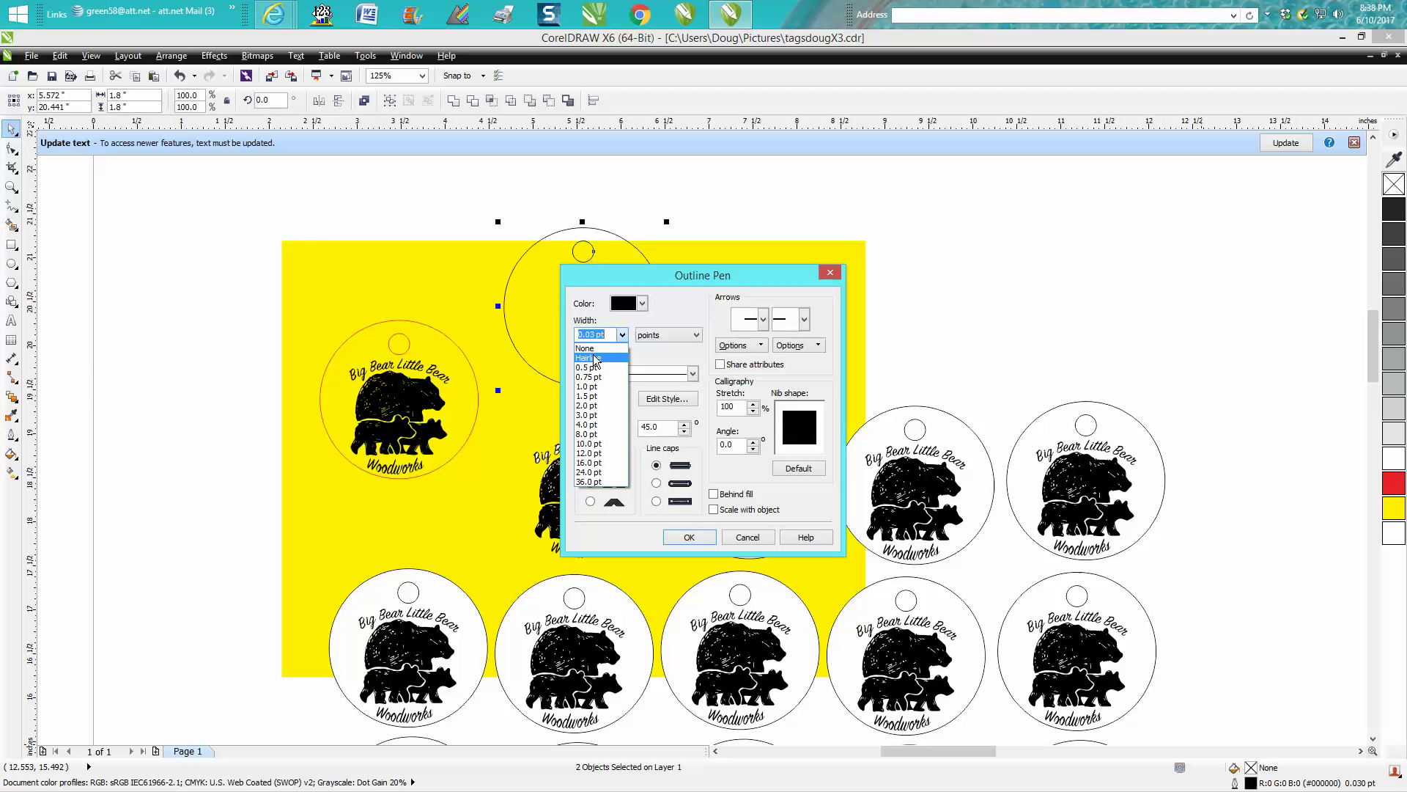
click(594, 358)
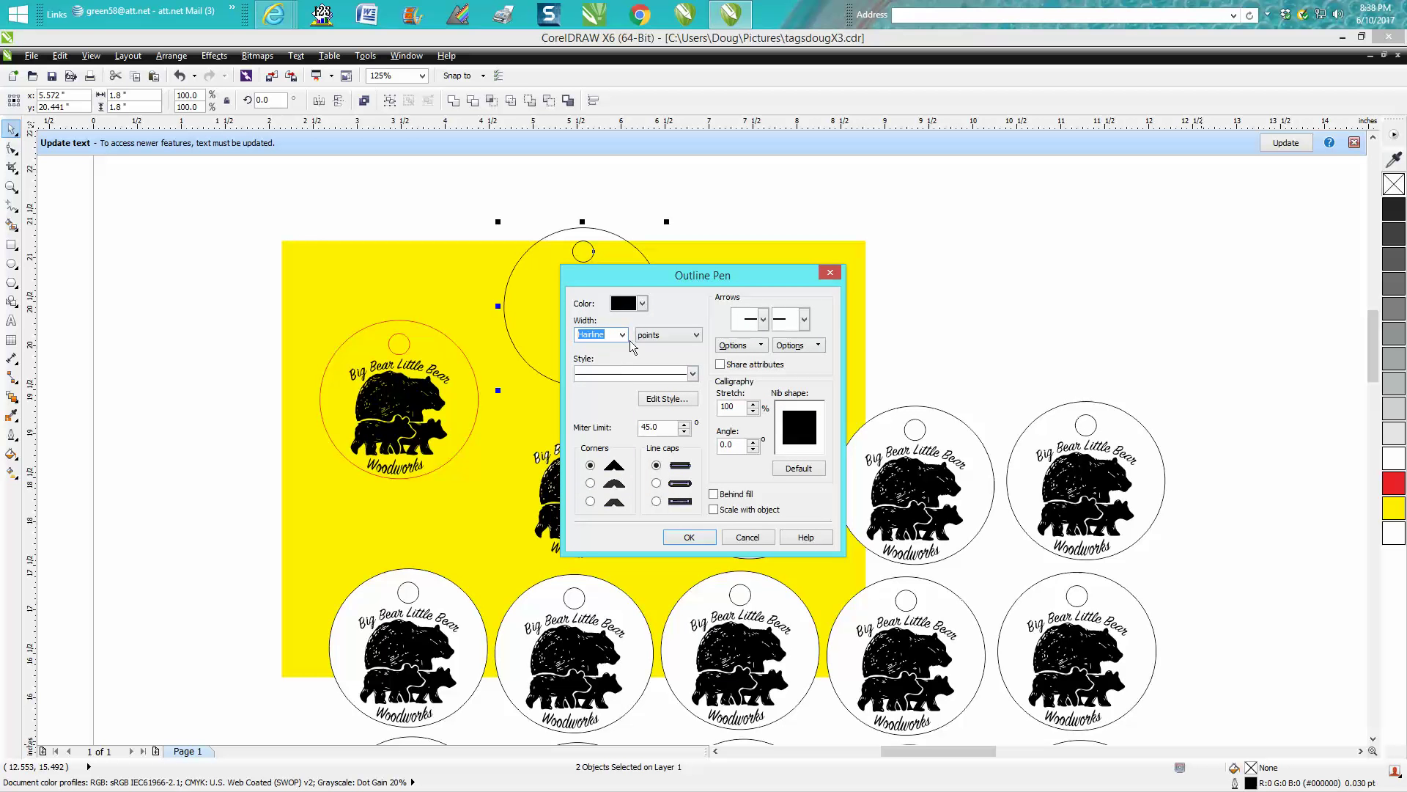
click(642, 303)
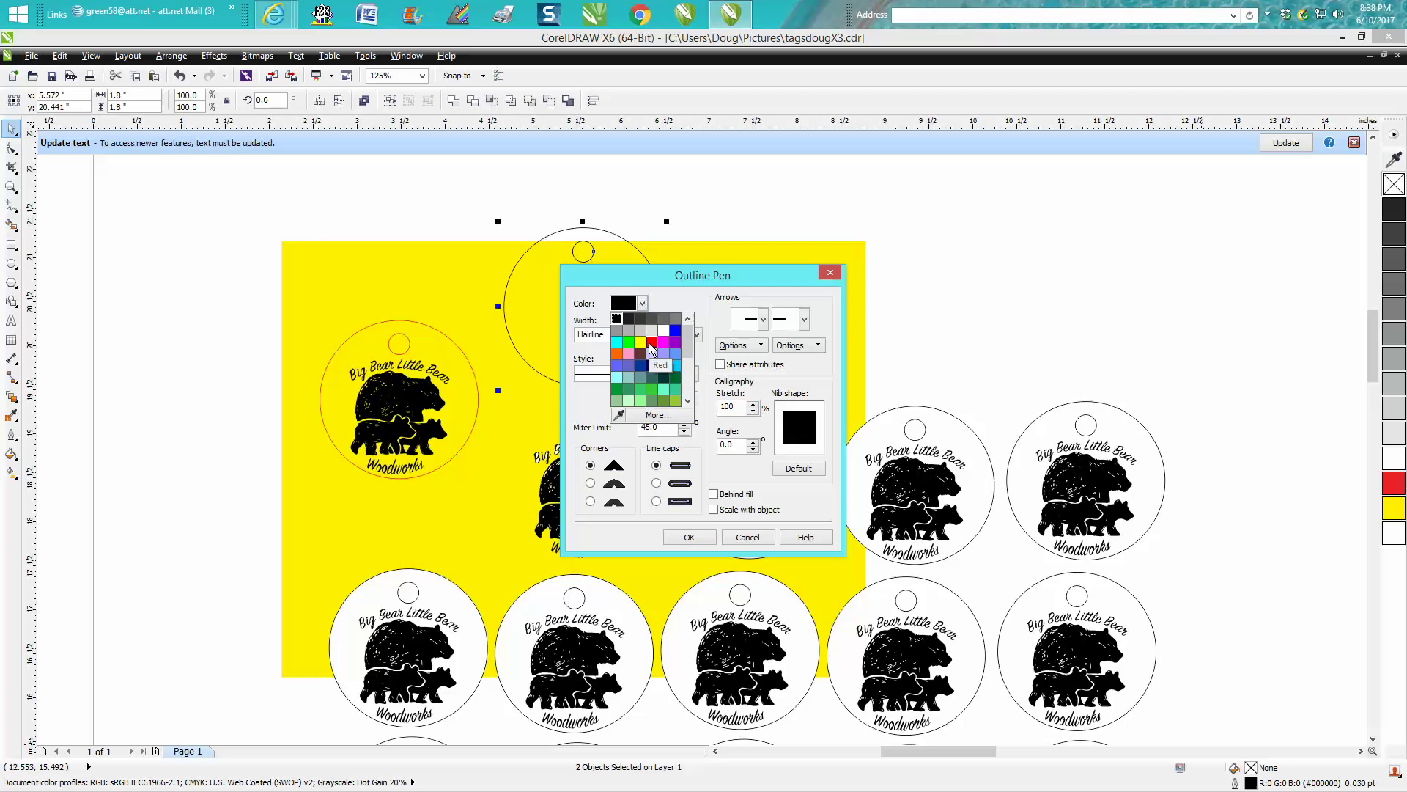
click(652, 342)
click(689, 538)
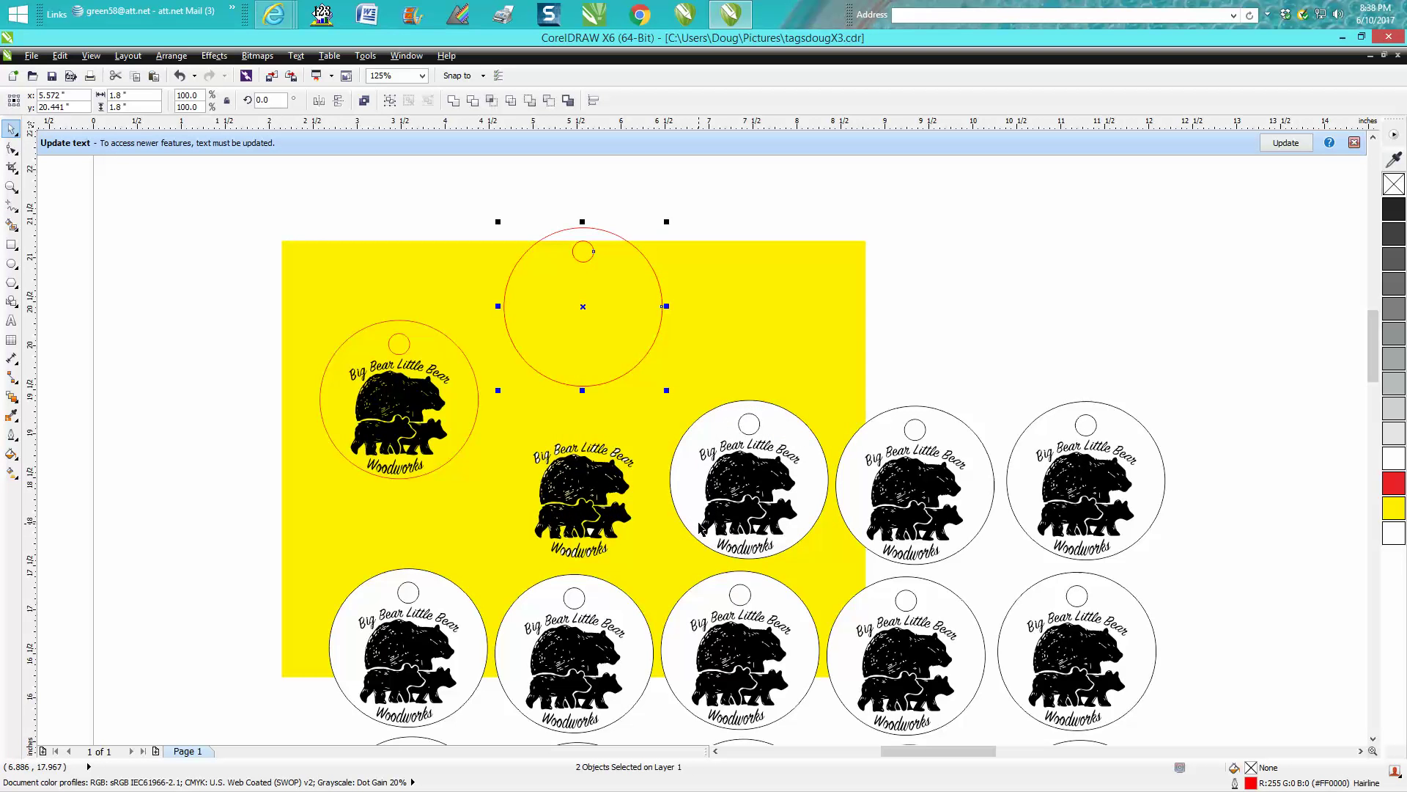
click(12, 187)
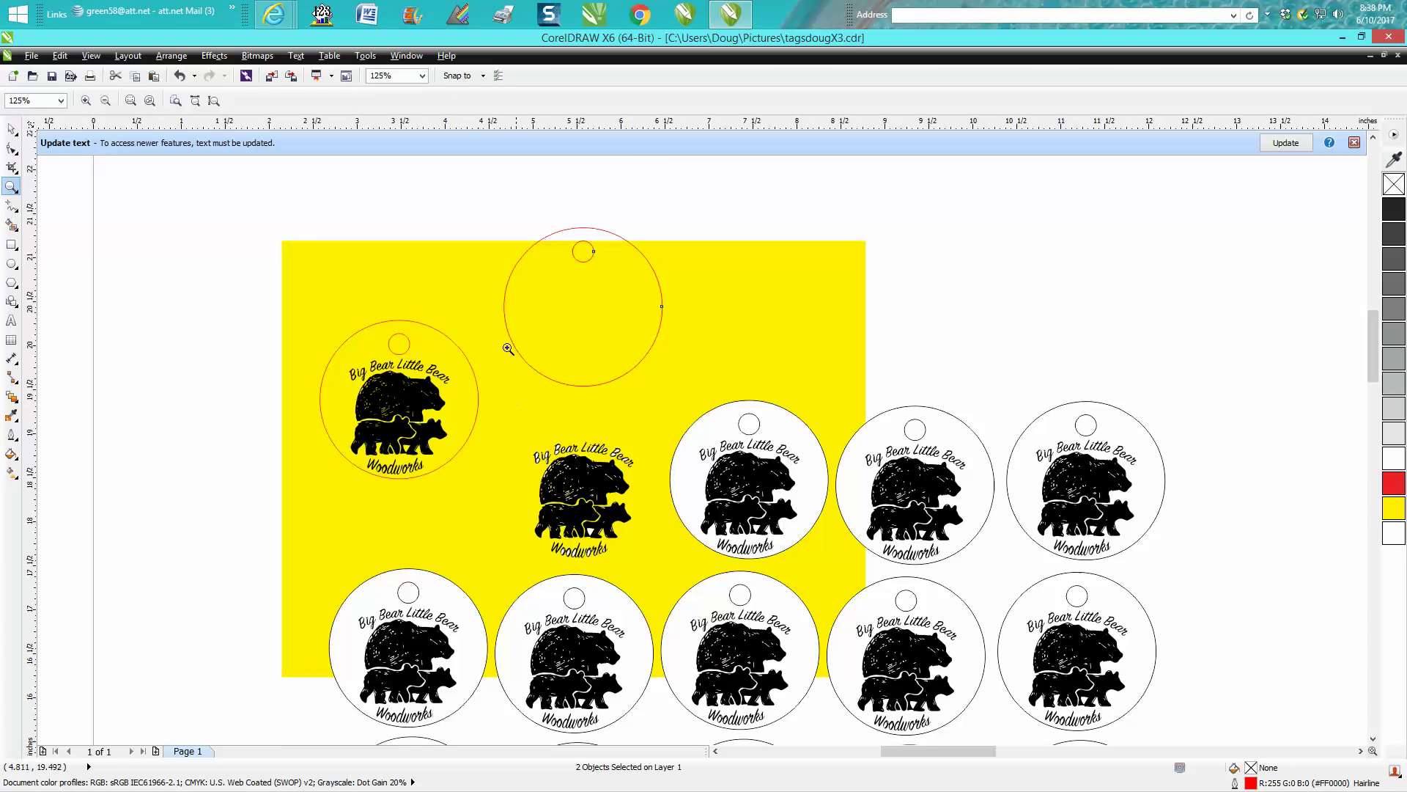
Zoom in closely on the second tag's bare bear artwork group on the yellow background.
drag(471, 209, 771, 613)
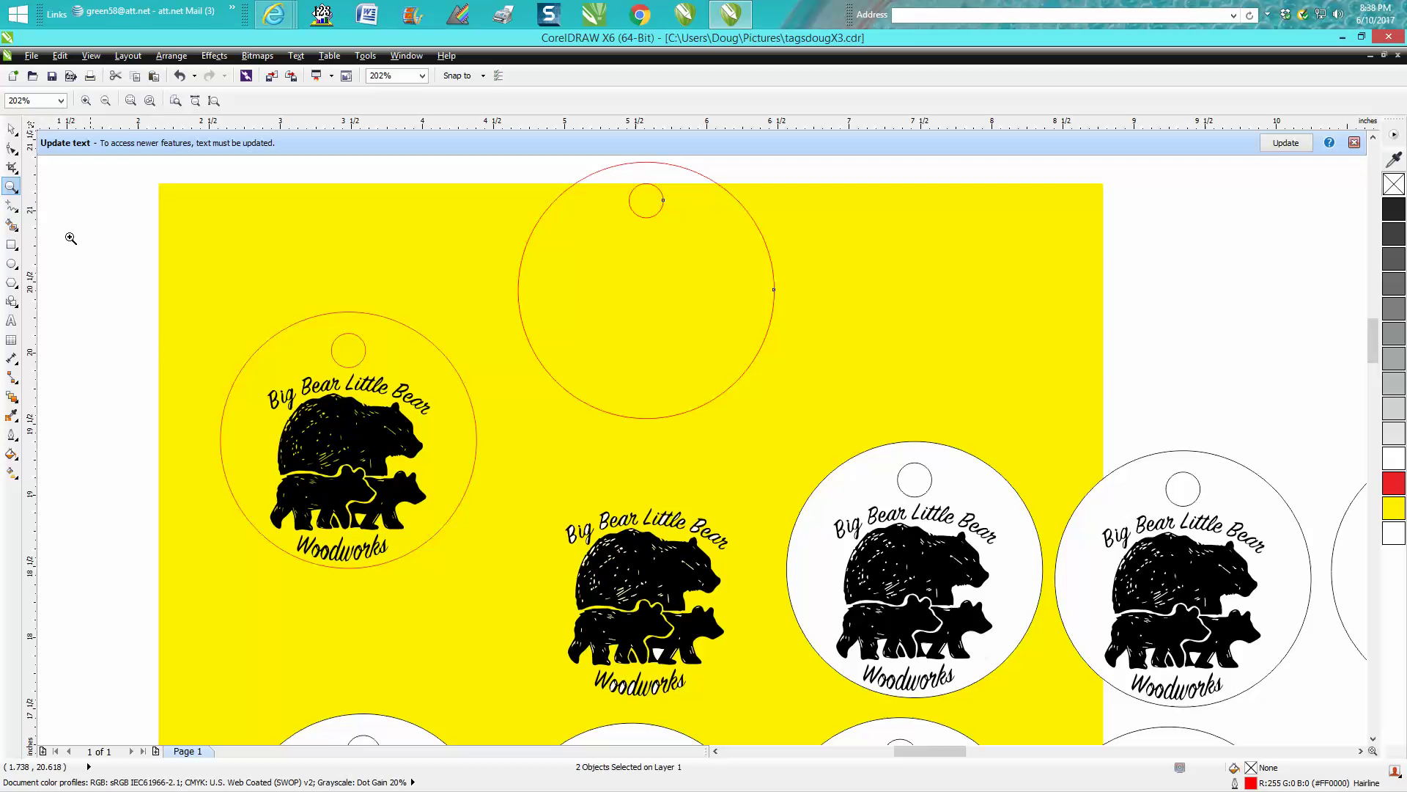
drag(556, 506, 791, 723)
right_click(729, 660)
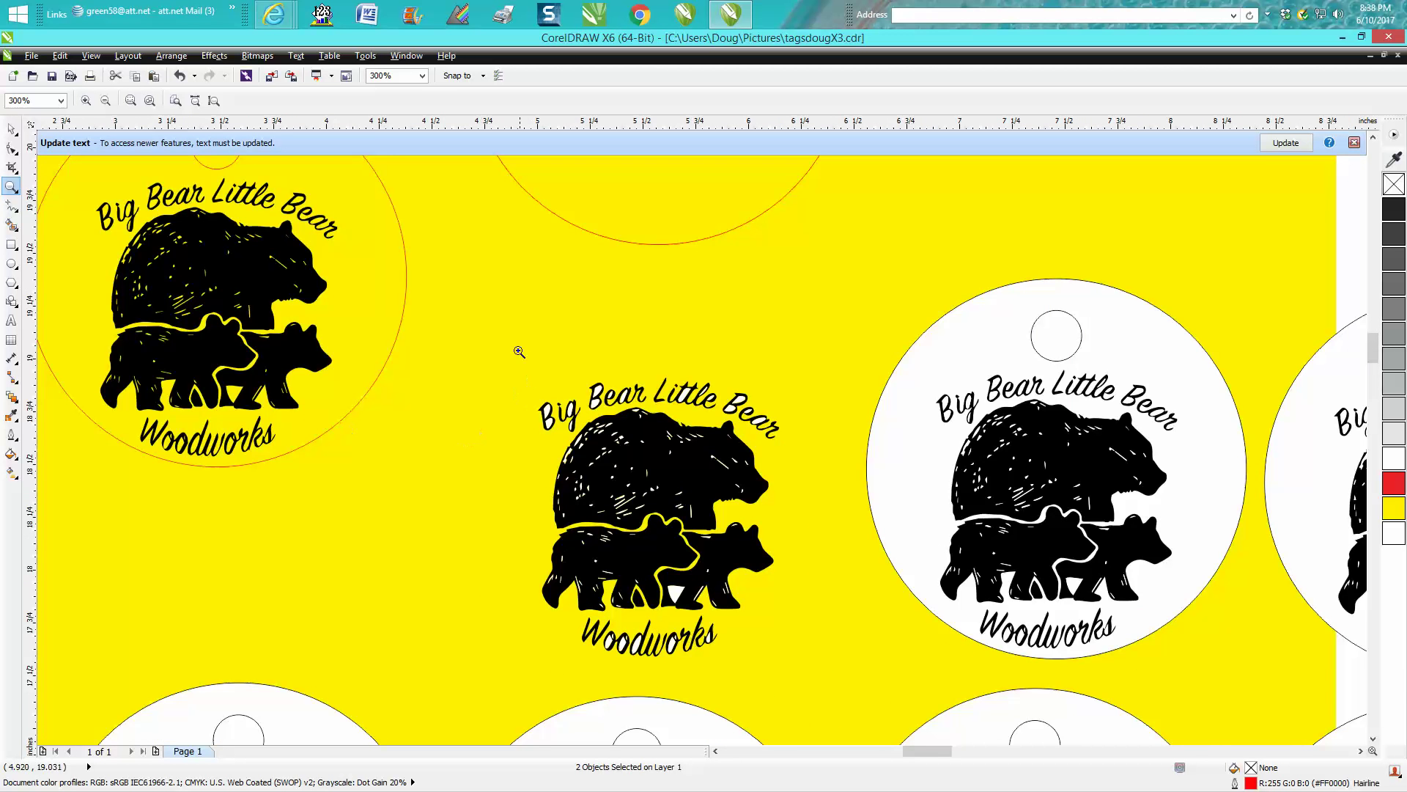
drag(517, 351, 865, 694)
click(11, 129)
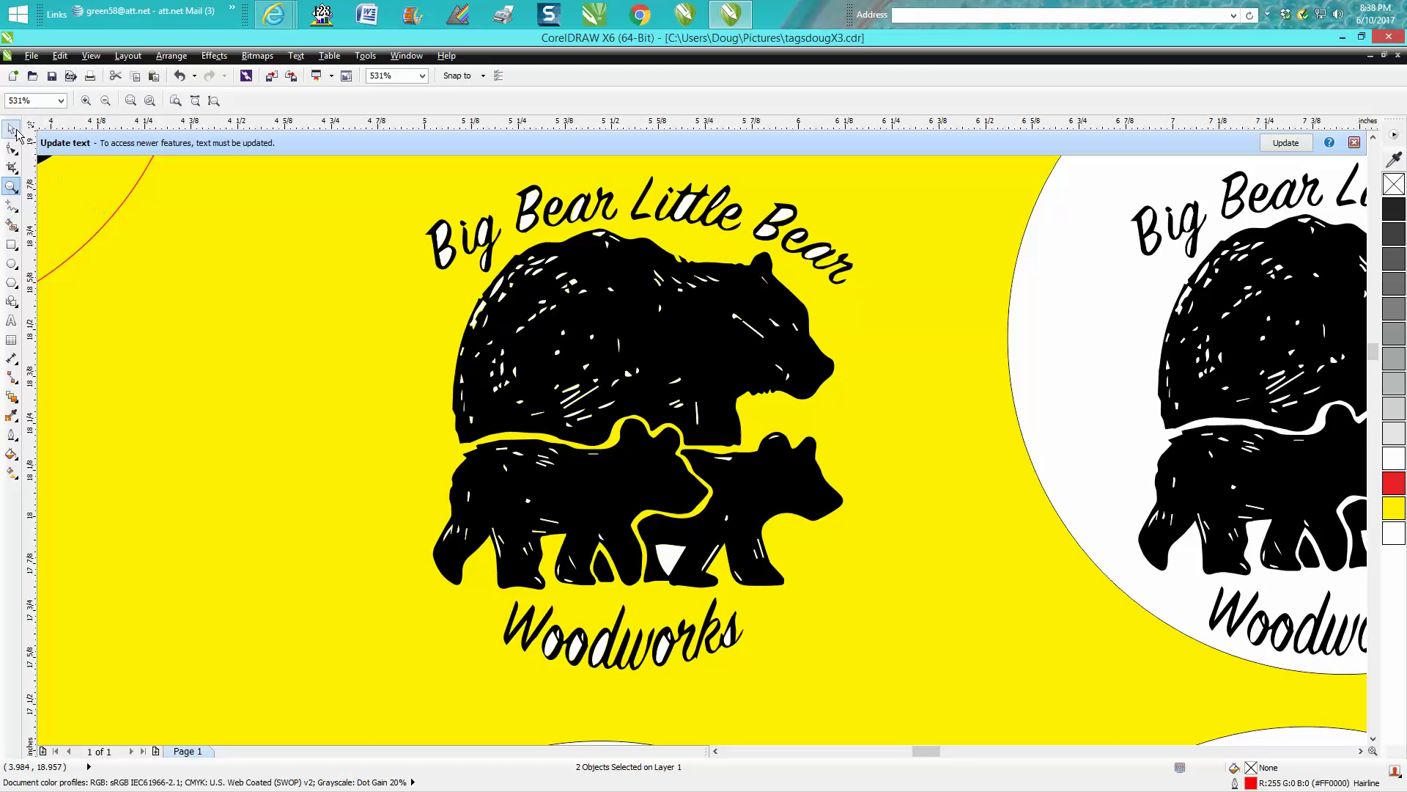
Undo a trial 2-inch nudge of the bear logo group and ungroup it into separate pieces.
click(665, 339)
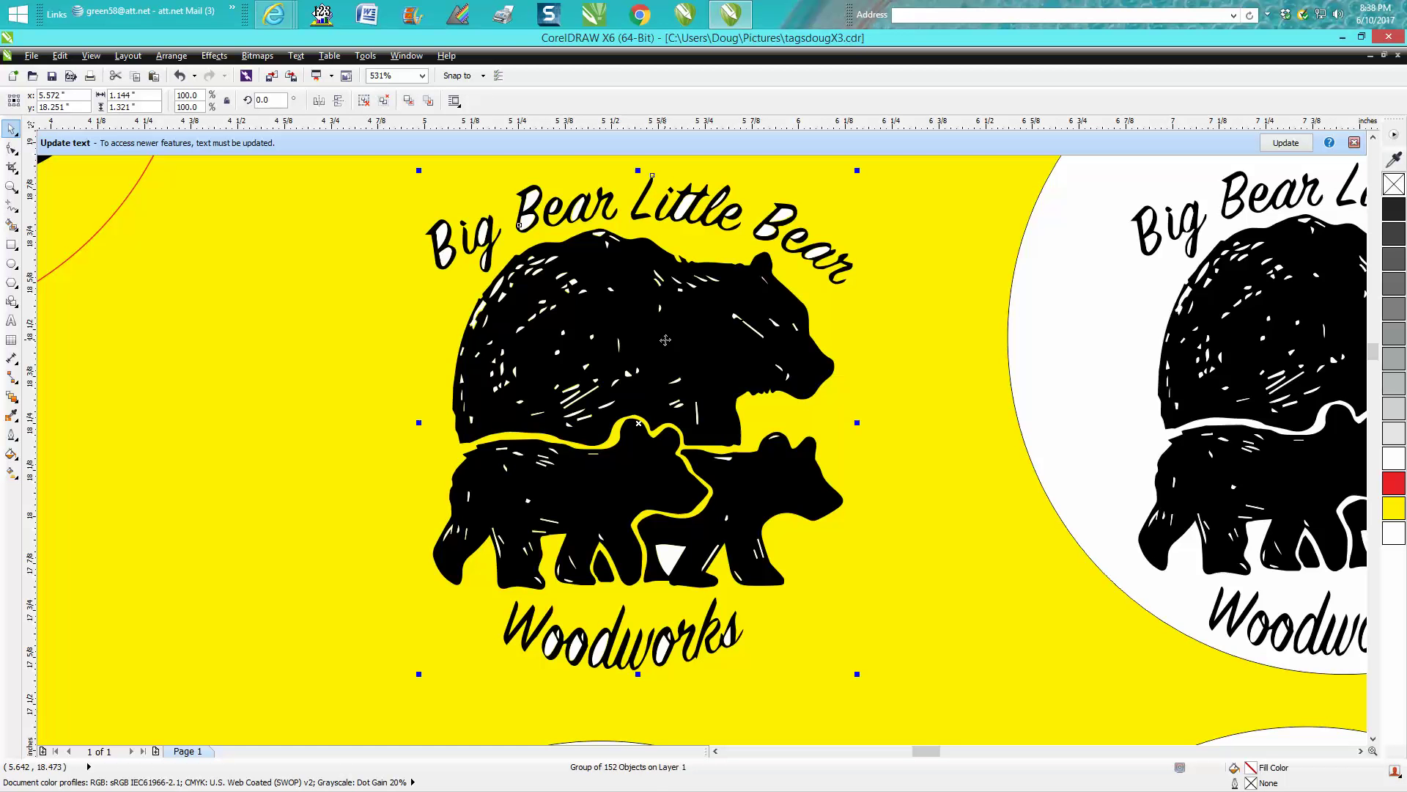
key(shift+Up)
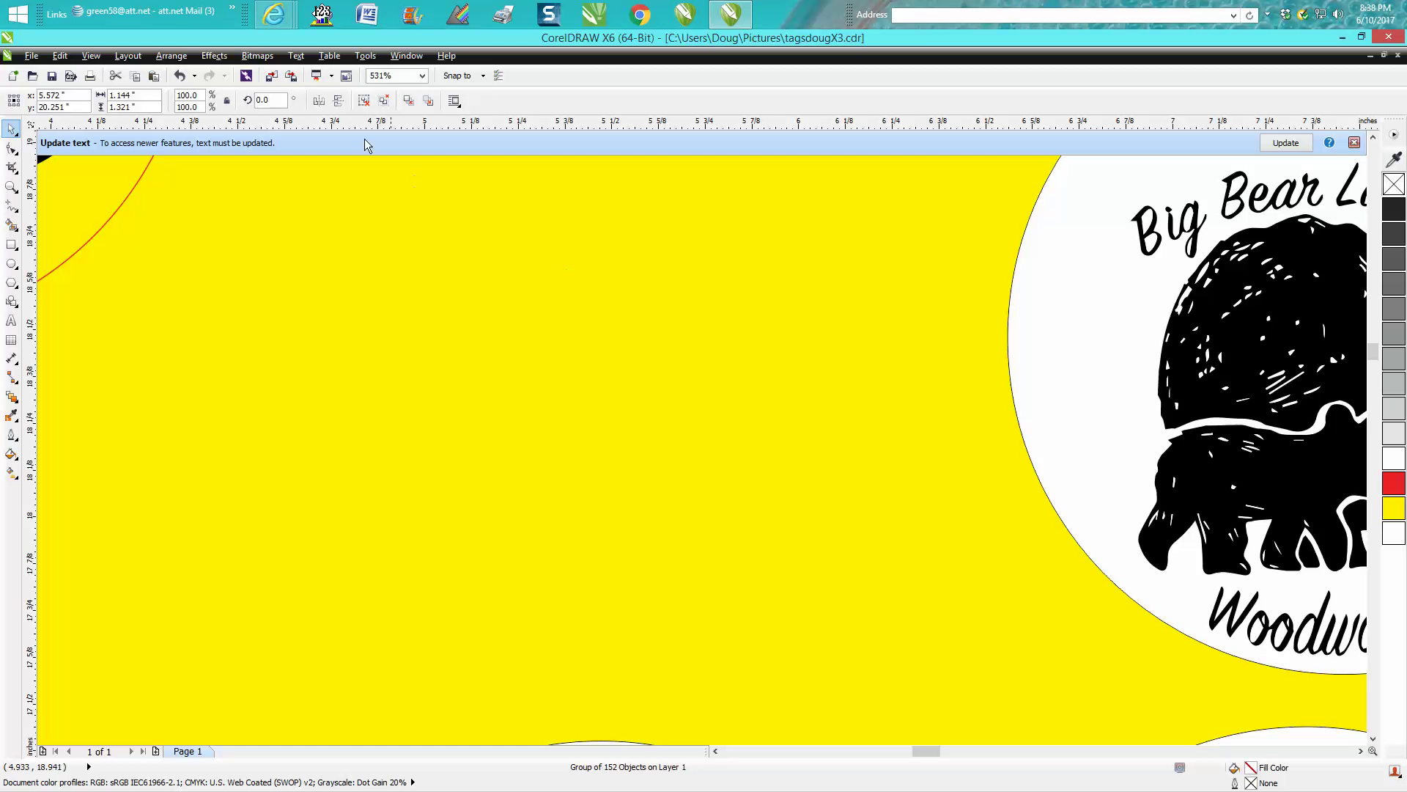
click(180, 75)
click(172, 56)
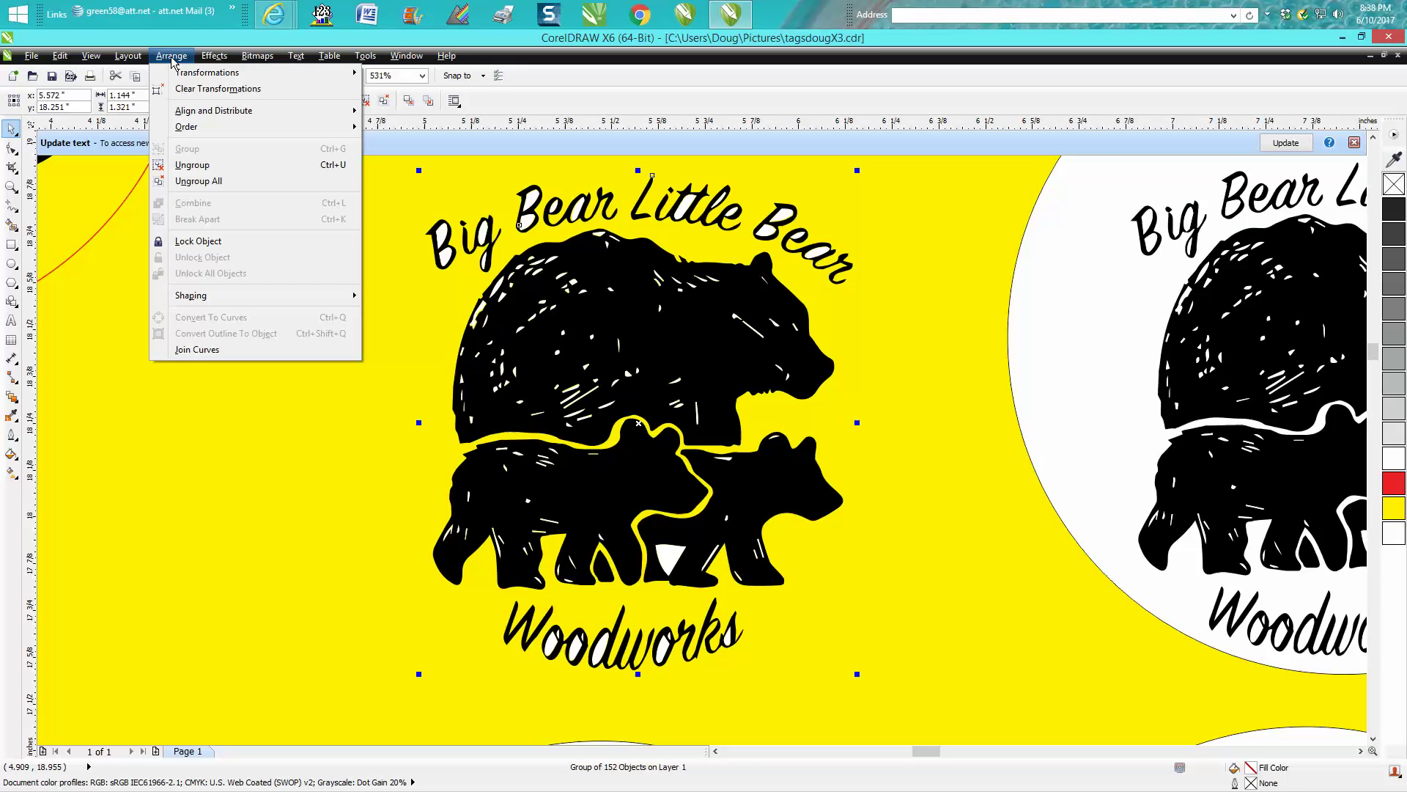
click(188, 170)
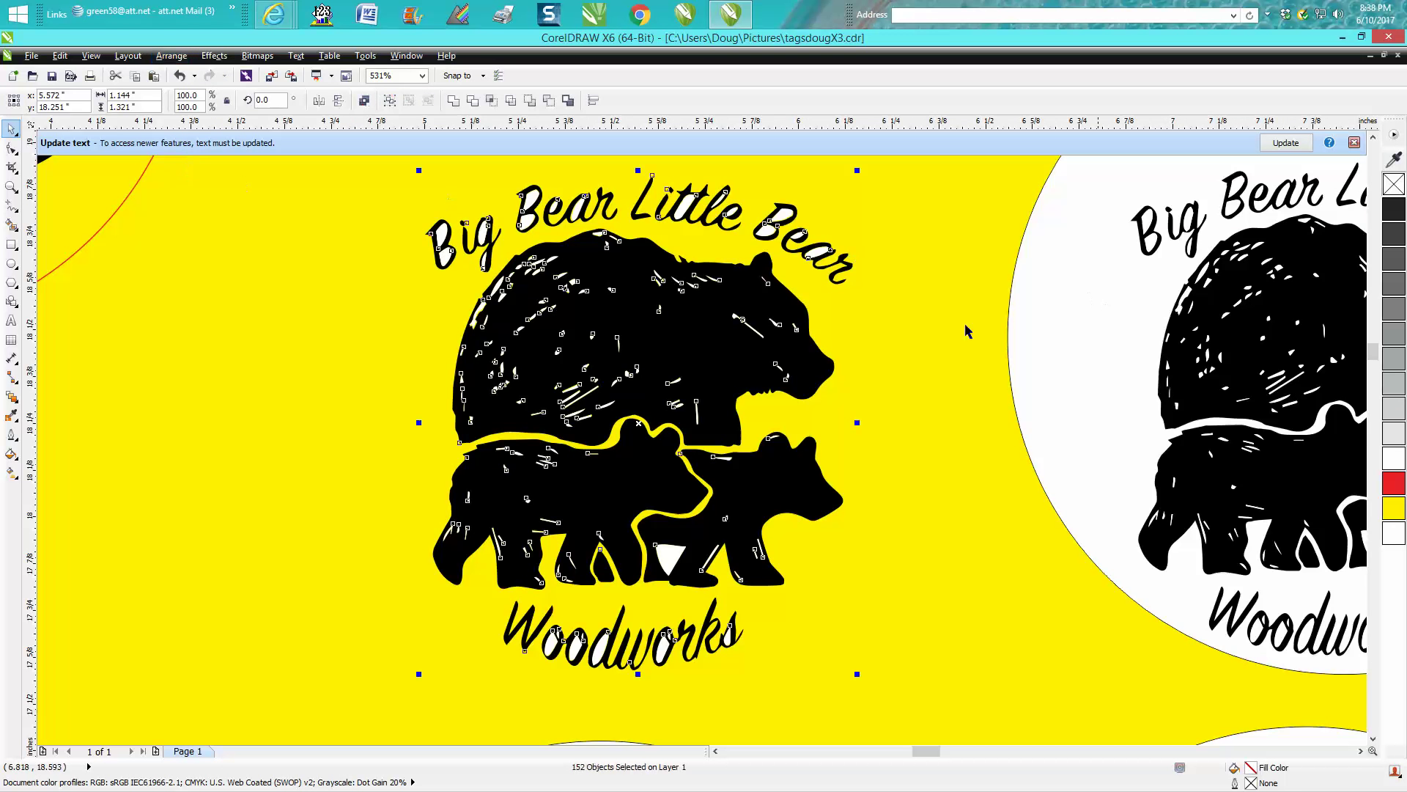
scroll(806, 396, down, 5)
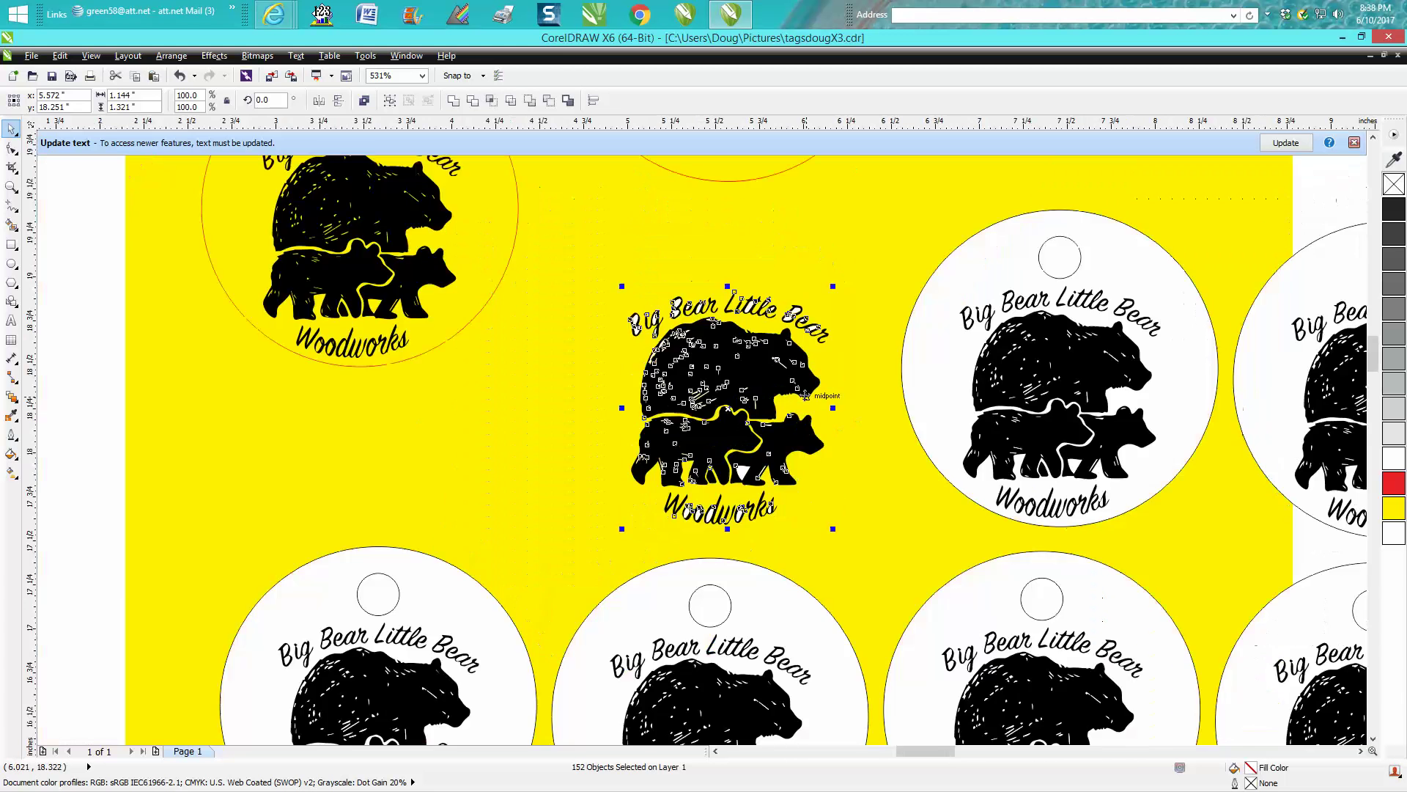
click(258, 399)
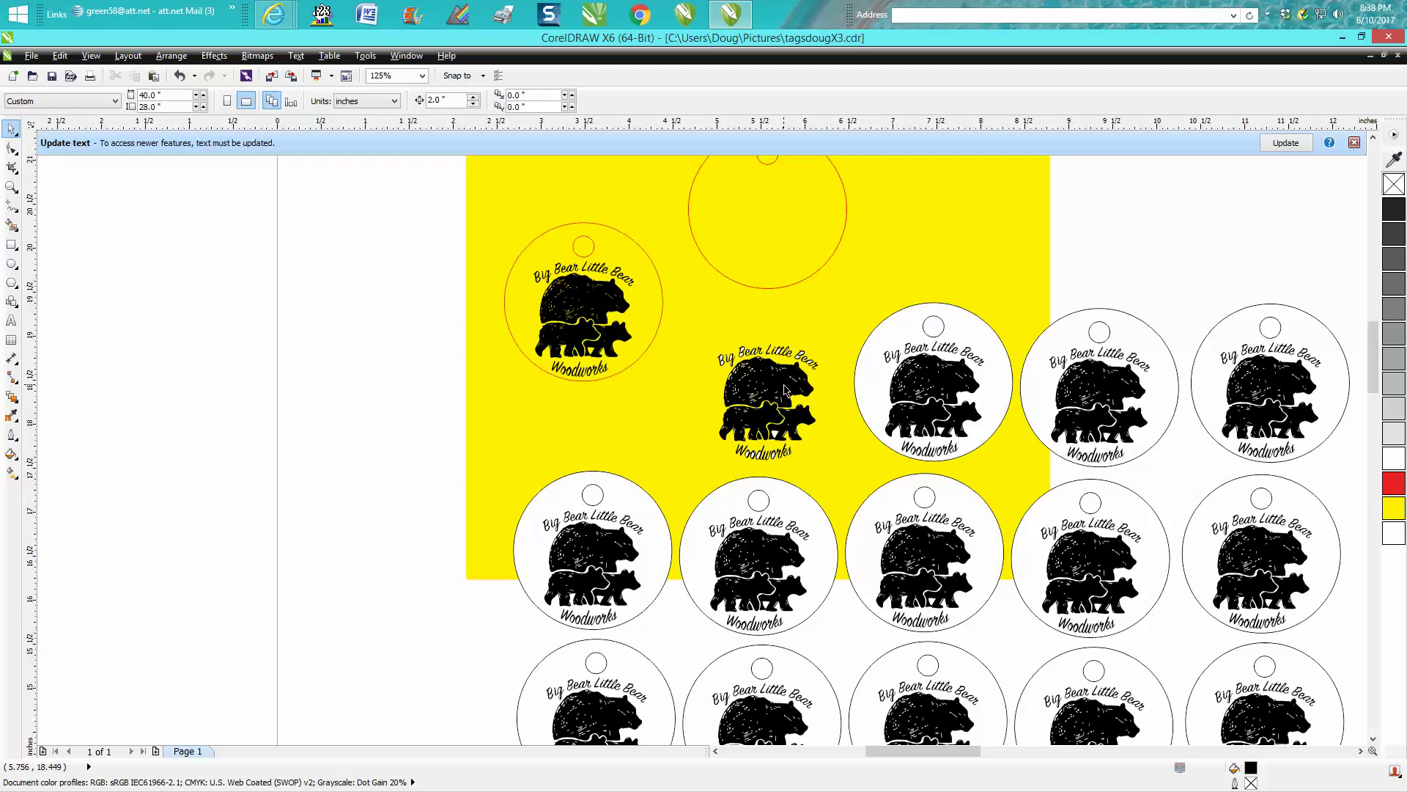
Nudge the big bear and both cubs 2 inches up into the empty red circle.
click(785, 389)
key(Up)
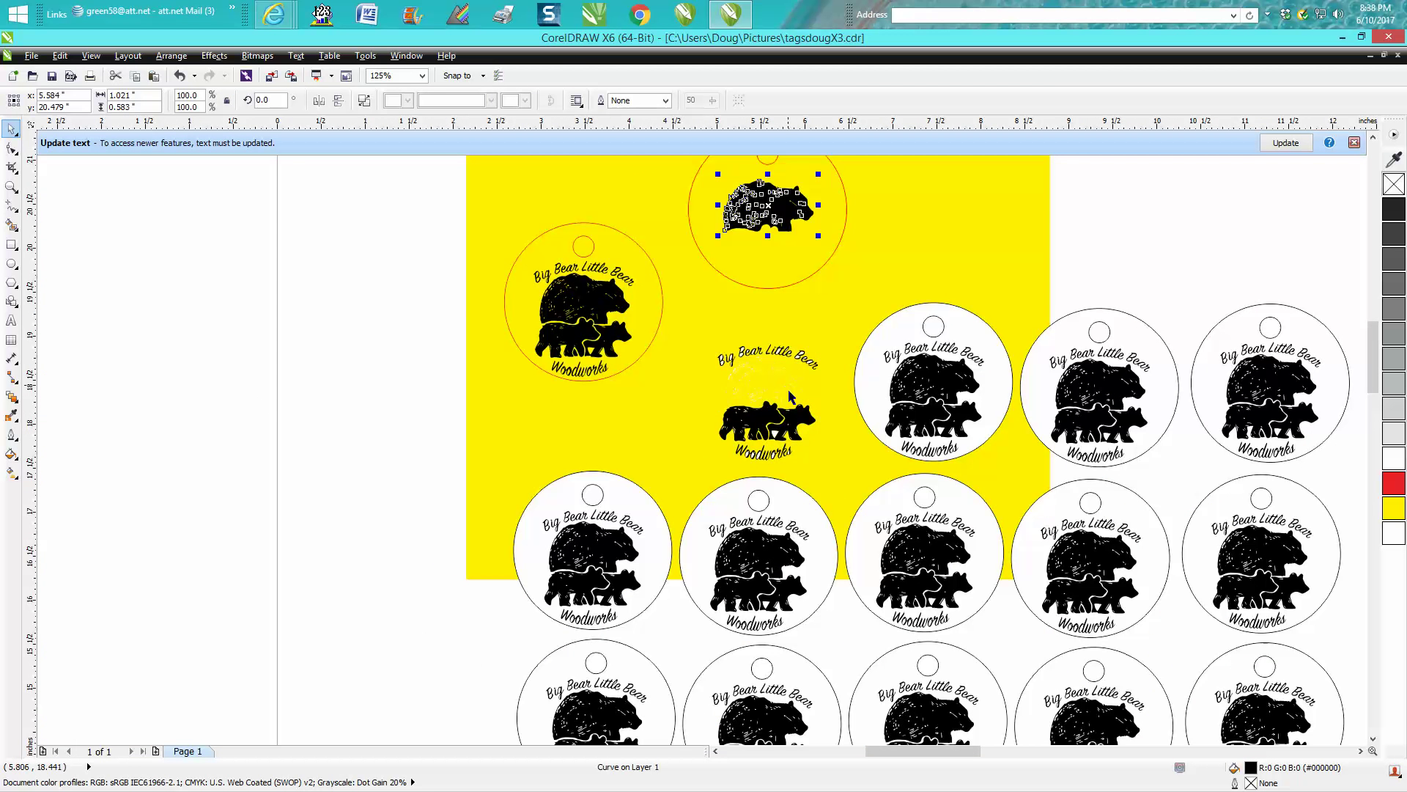
click(800, 416)
key(Up)
click(779, 424)
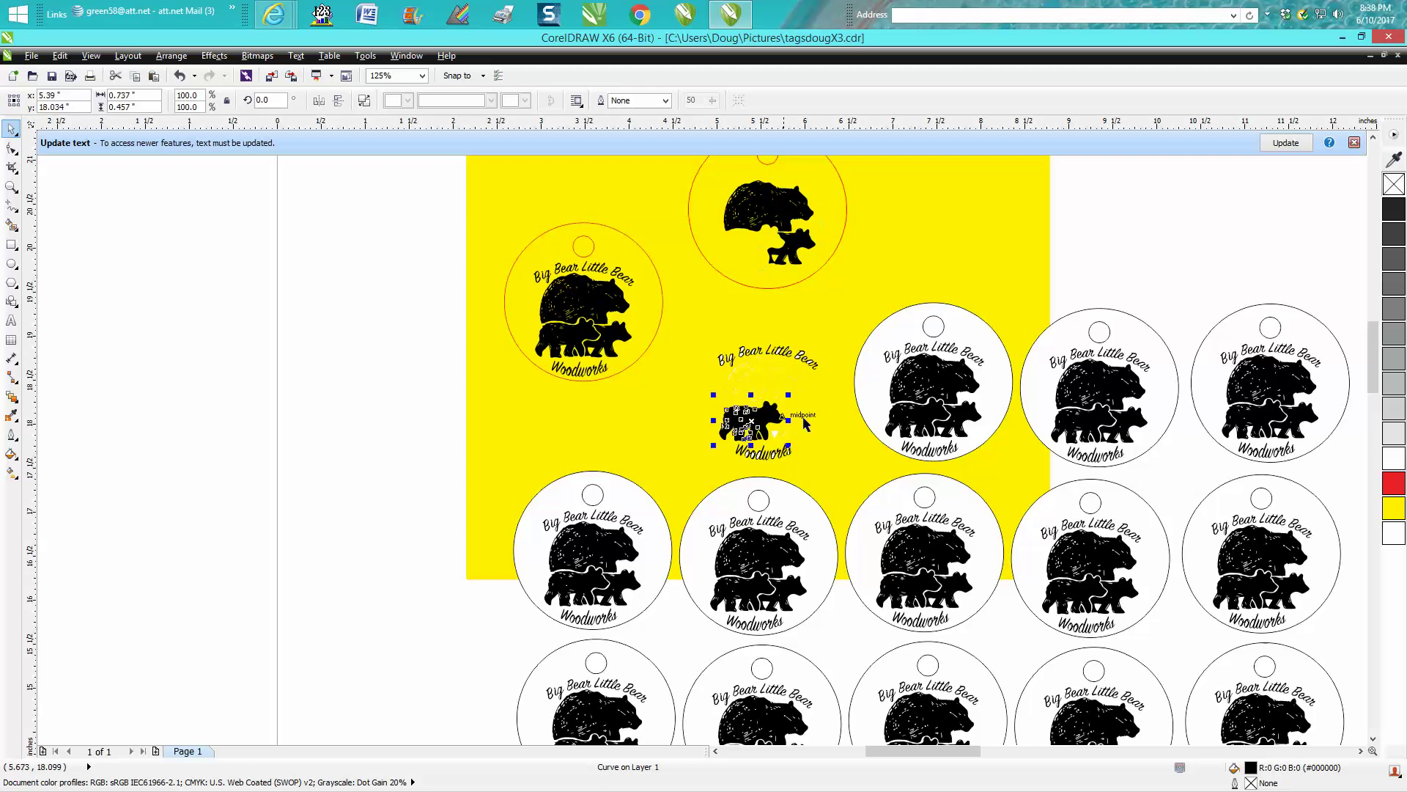
key(Up)
Zoom in and nudge the black ear piece and each Woodworks letter group 2 inches up.
click(11, 187)
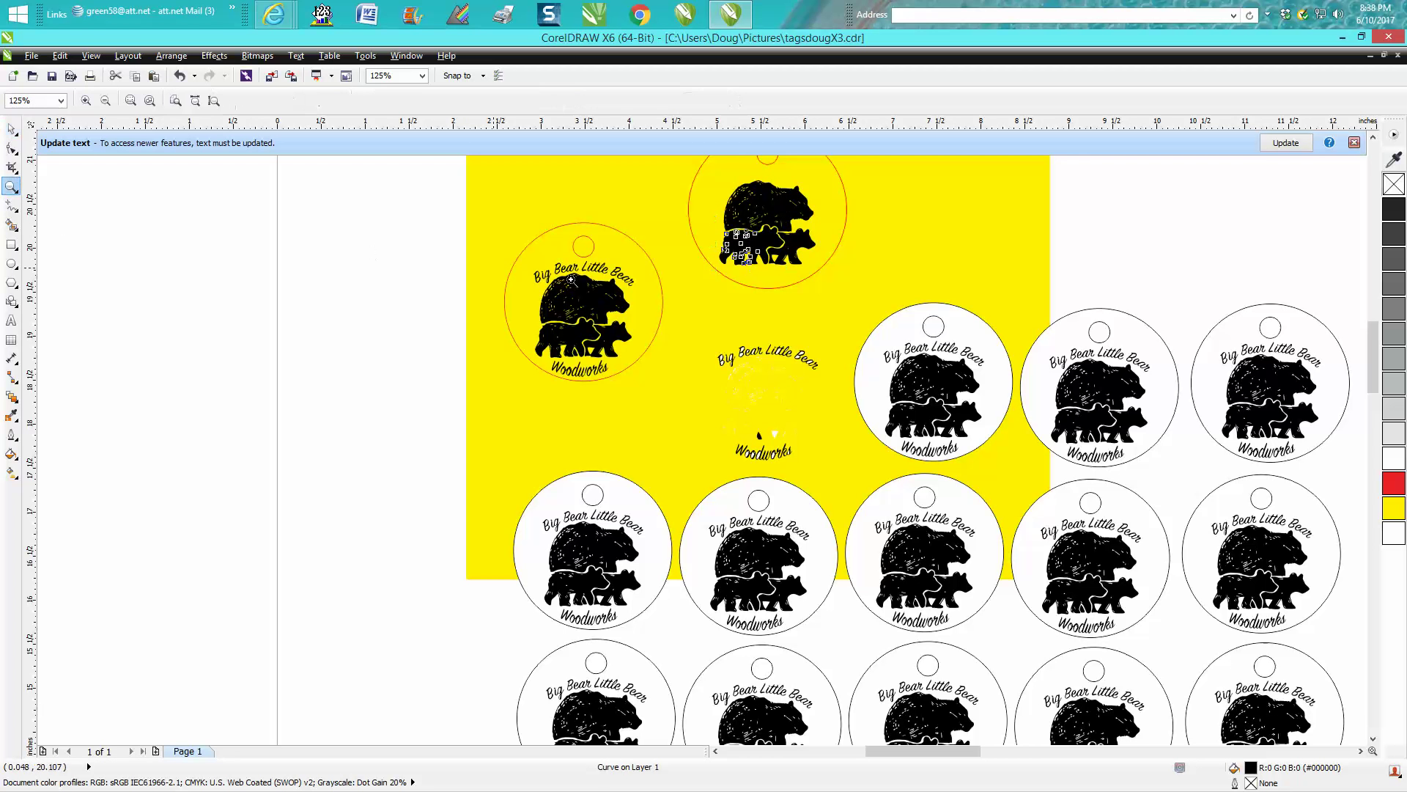
drag(696, 332, 870, 484)
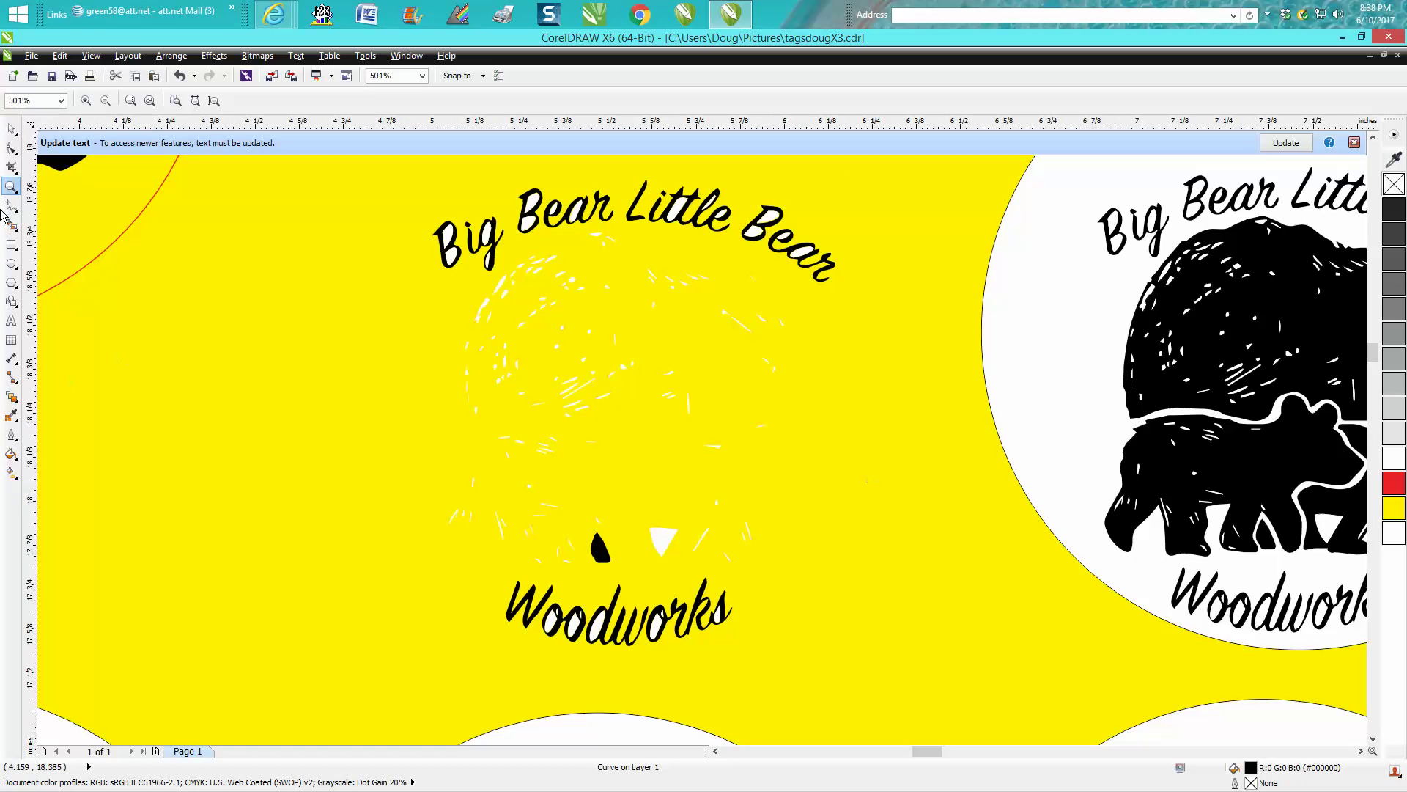
click(11, 129)
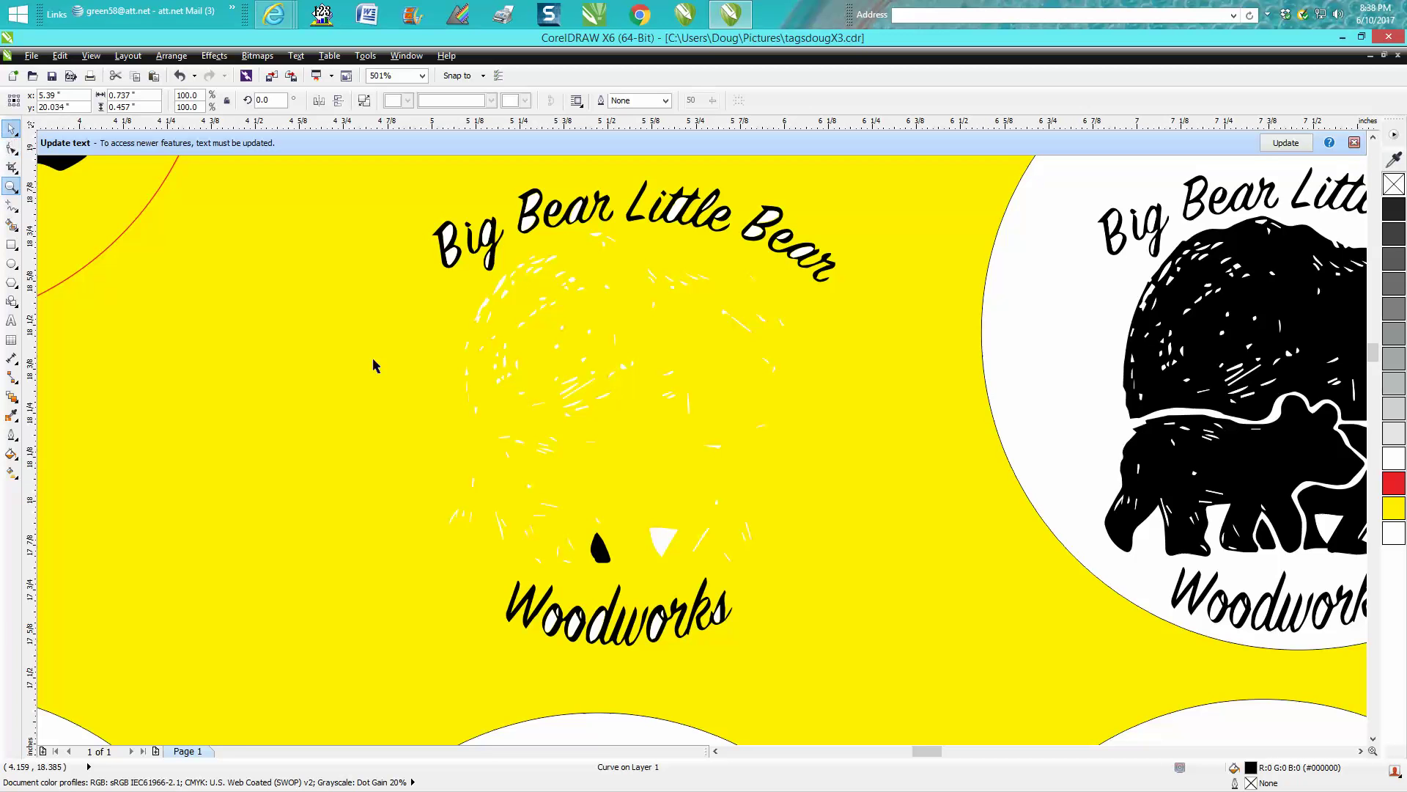
click(601, 549)
key(Up)
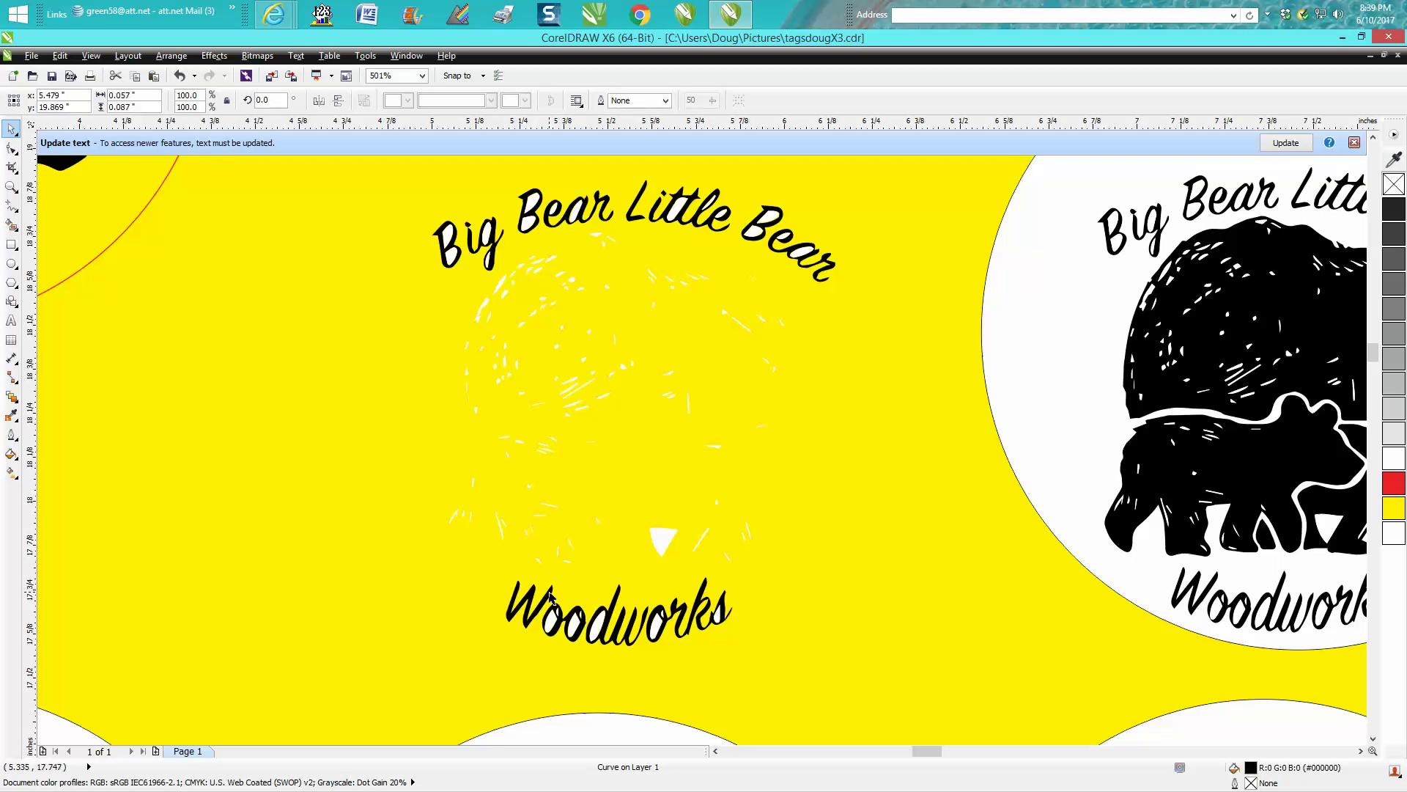
click(551, 595)
key(Up)
click(575, 614)
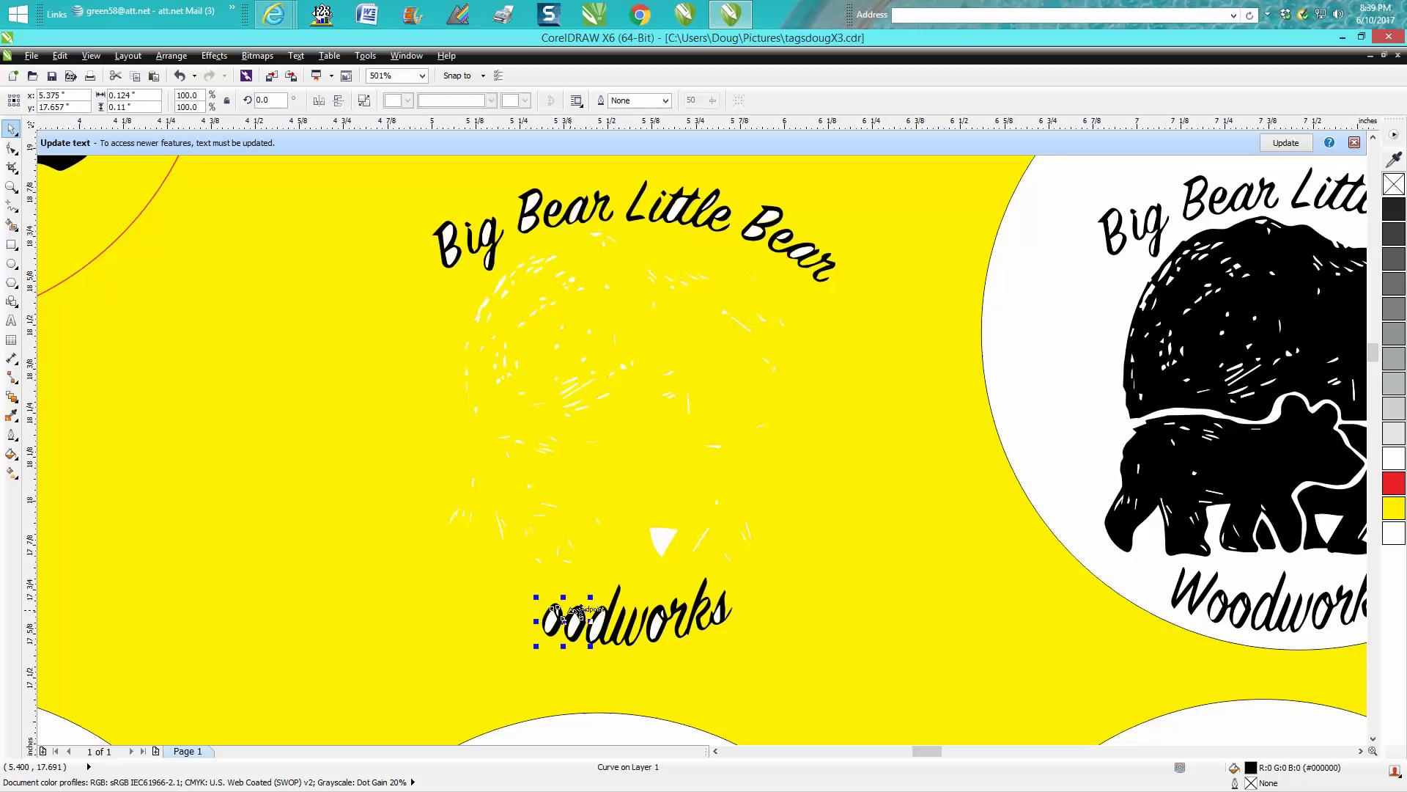
key(Up)
click(623, 608)
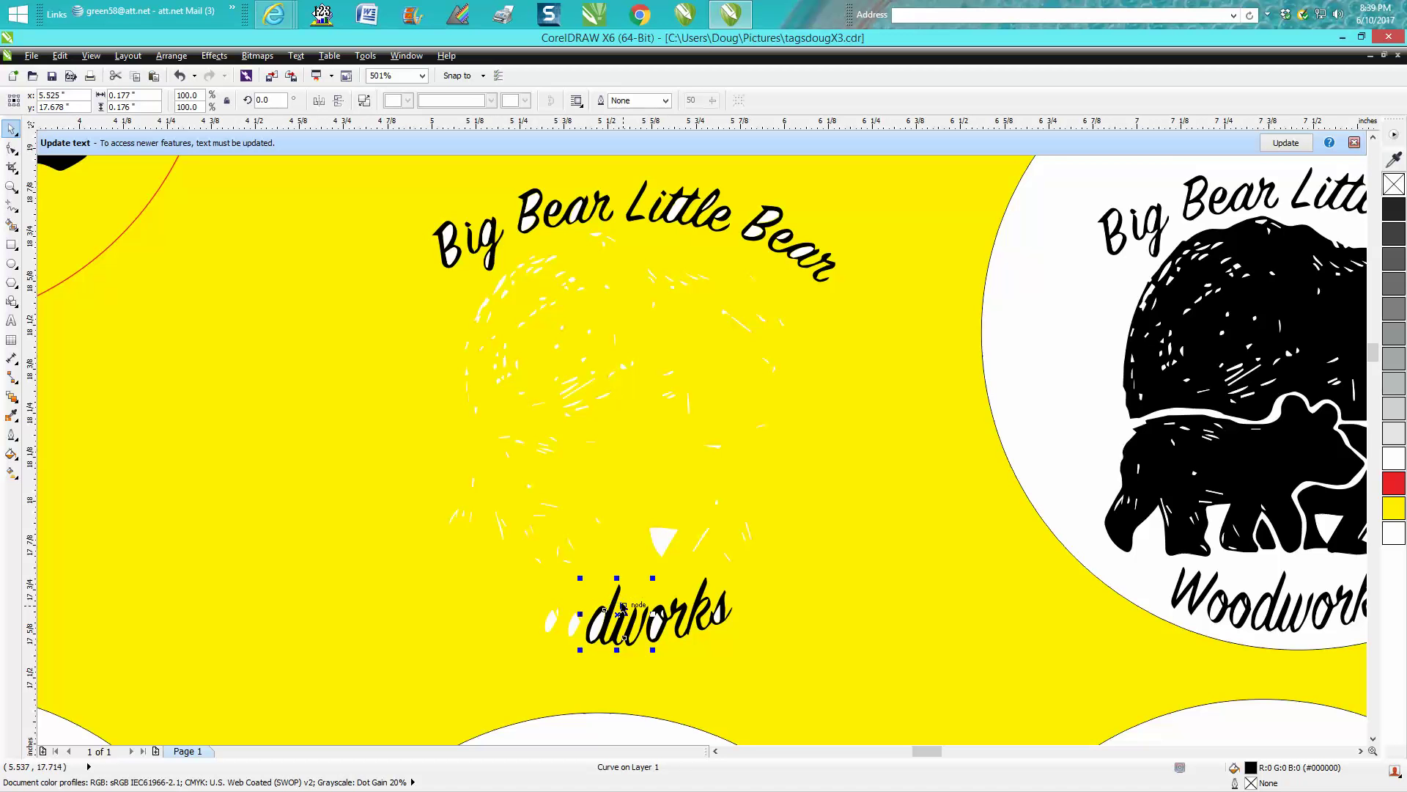
key(Up)
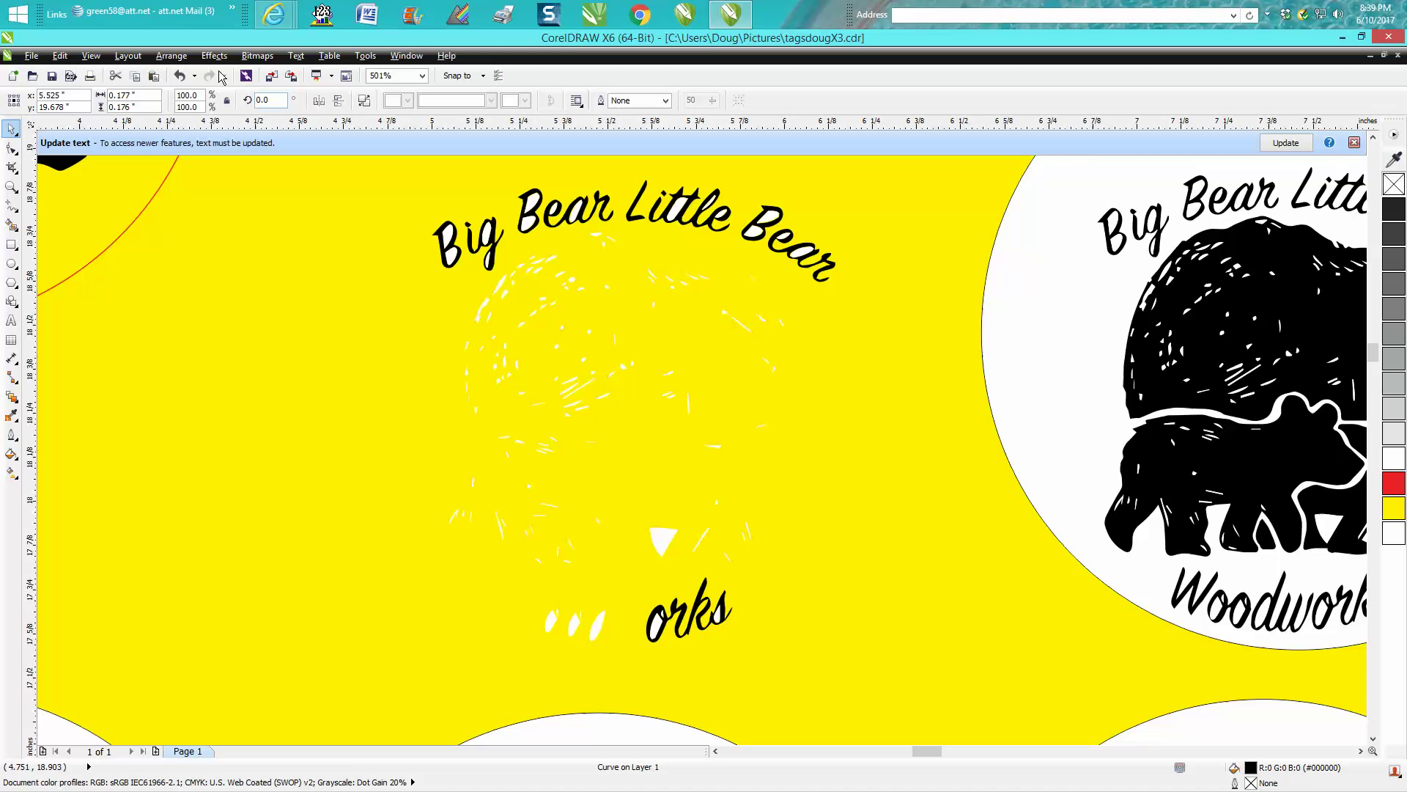
click(179, 75)
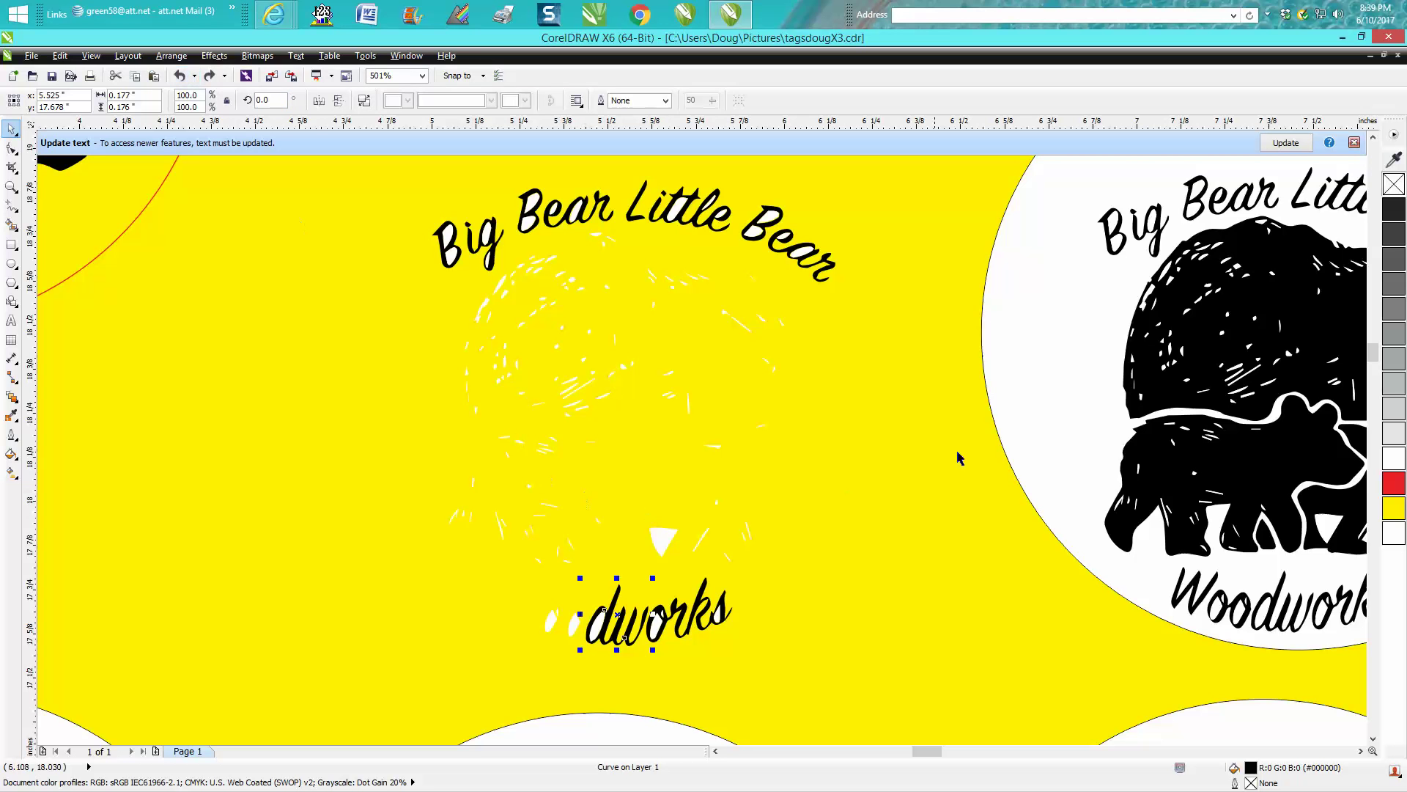
click(678, 613)
key(Up)
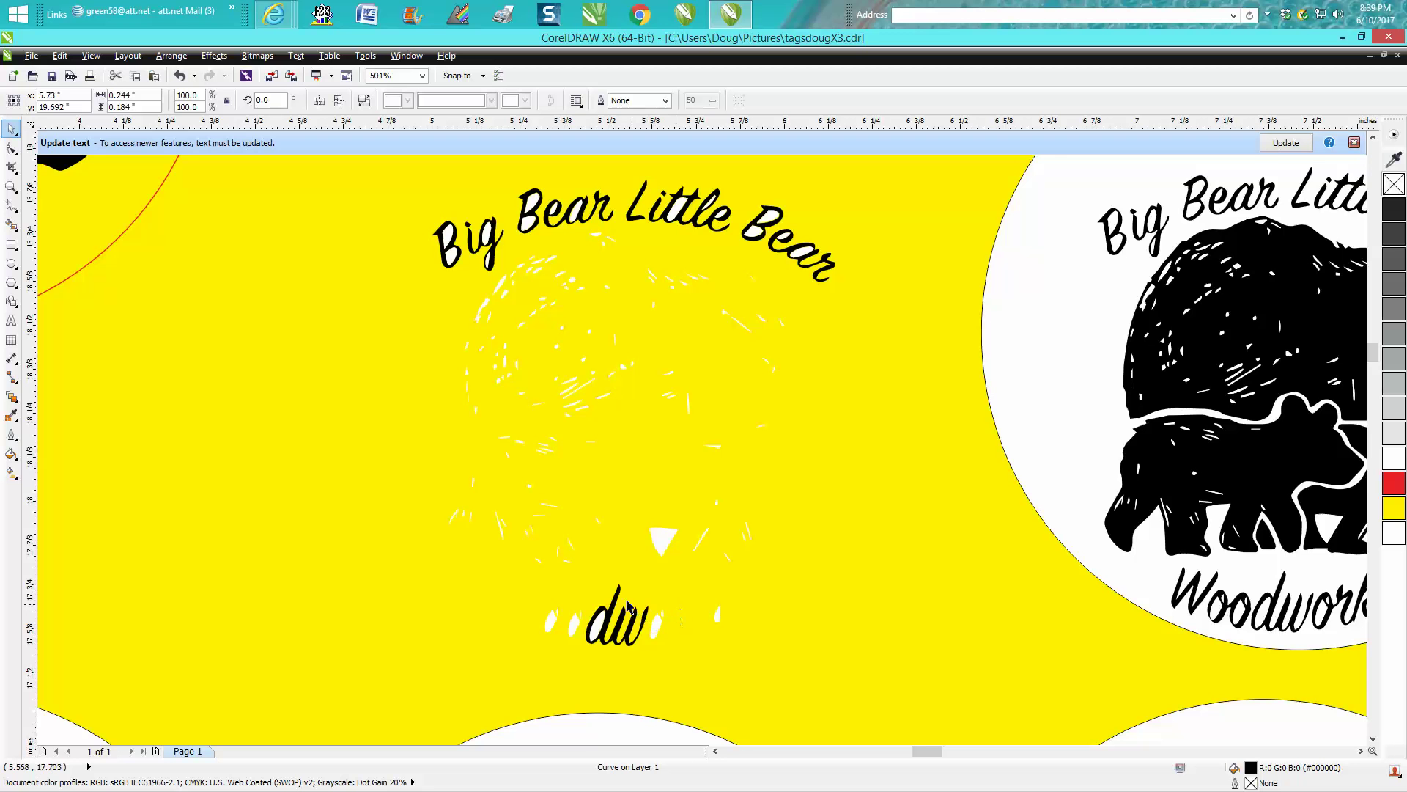
click(619, 595)
key(Up)
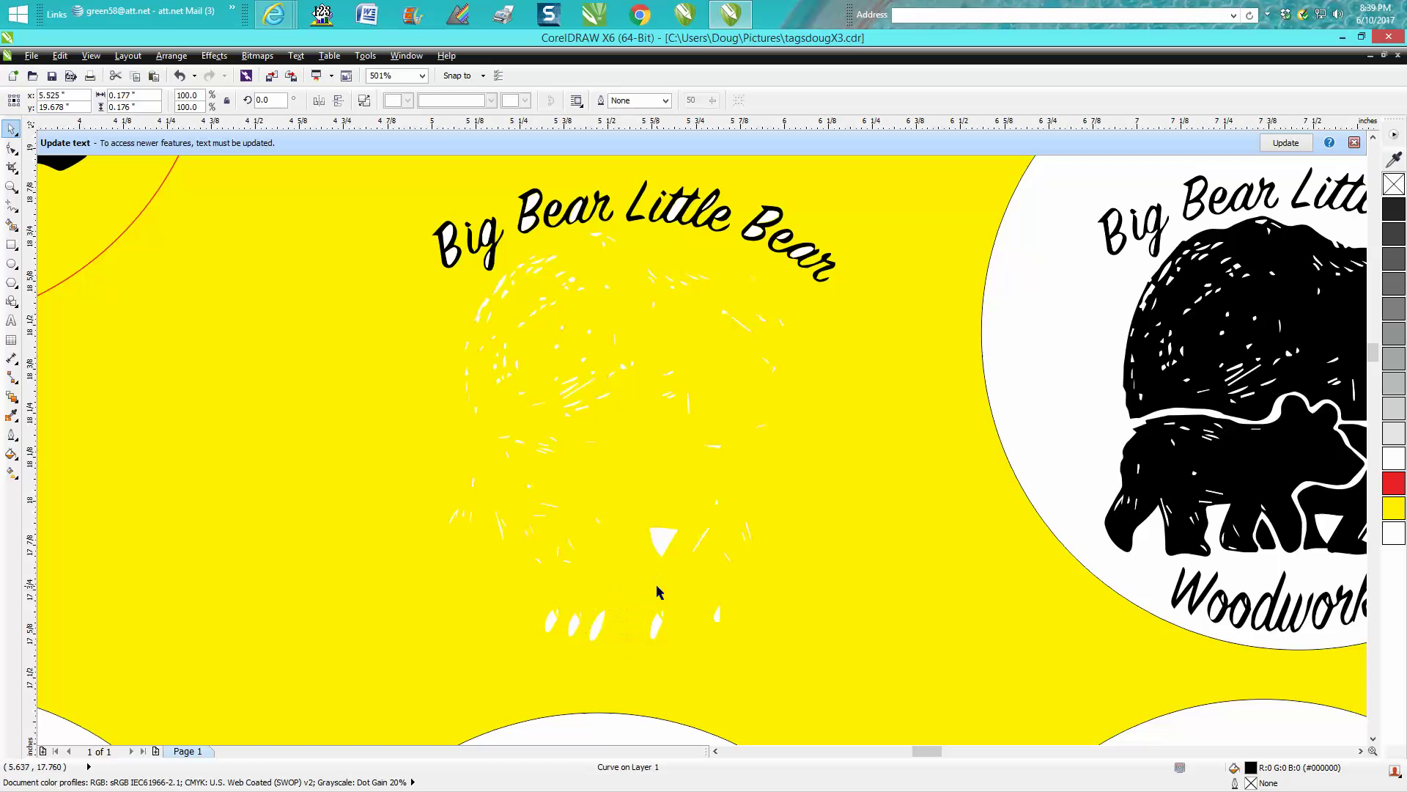
Nudge every letter and dot of 'Big Bear Little Bear' 2 inches up into the circle.
click(450, 272)
key(Up)
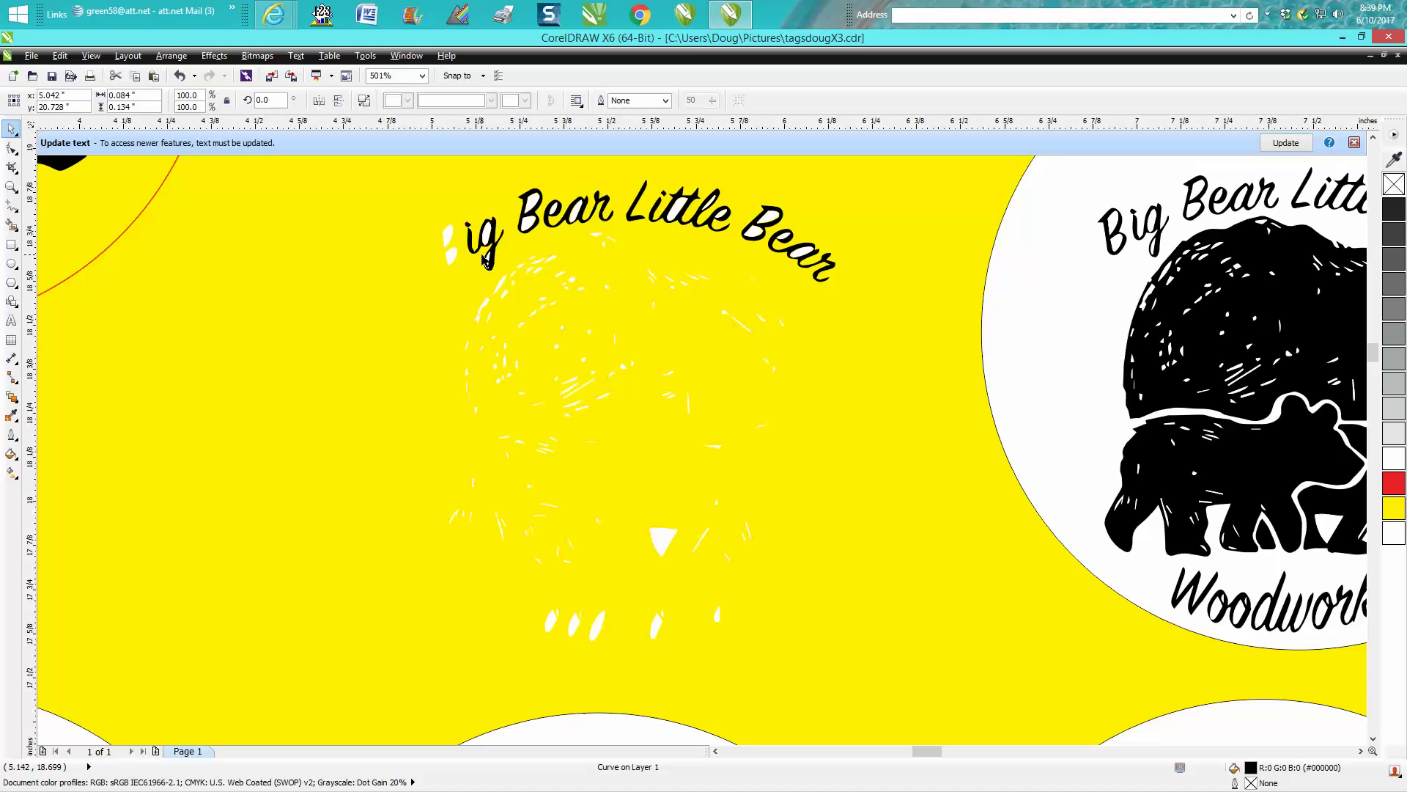
click(480, 256)
key(Up)
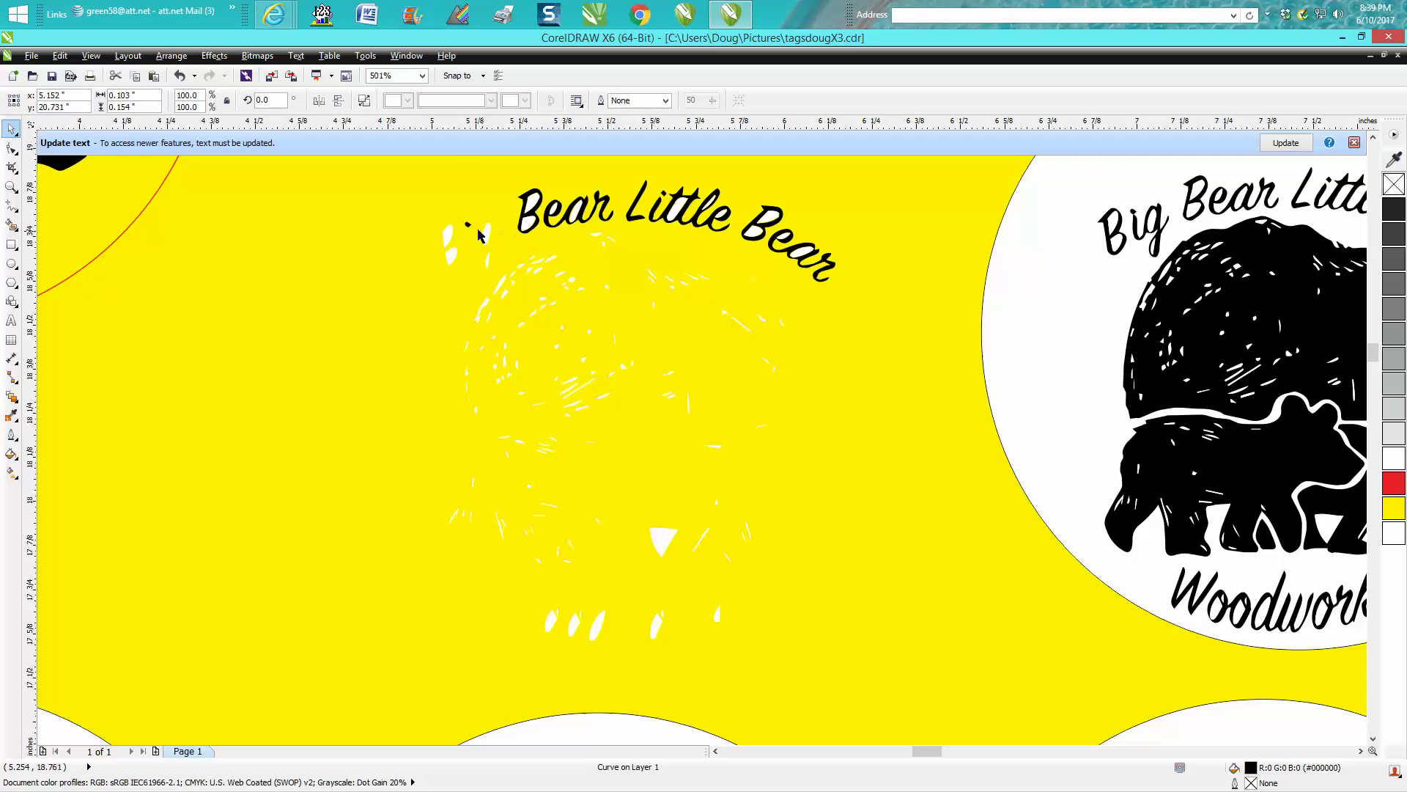
click(467, 225)
key(Up)
click(535, 230)
key(Up)
click(568, 223)
key(Up)
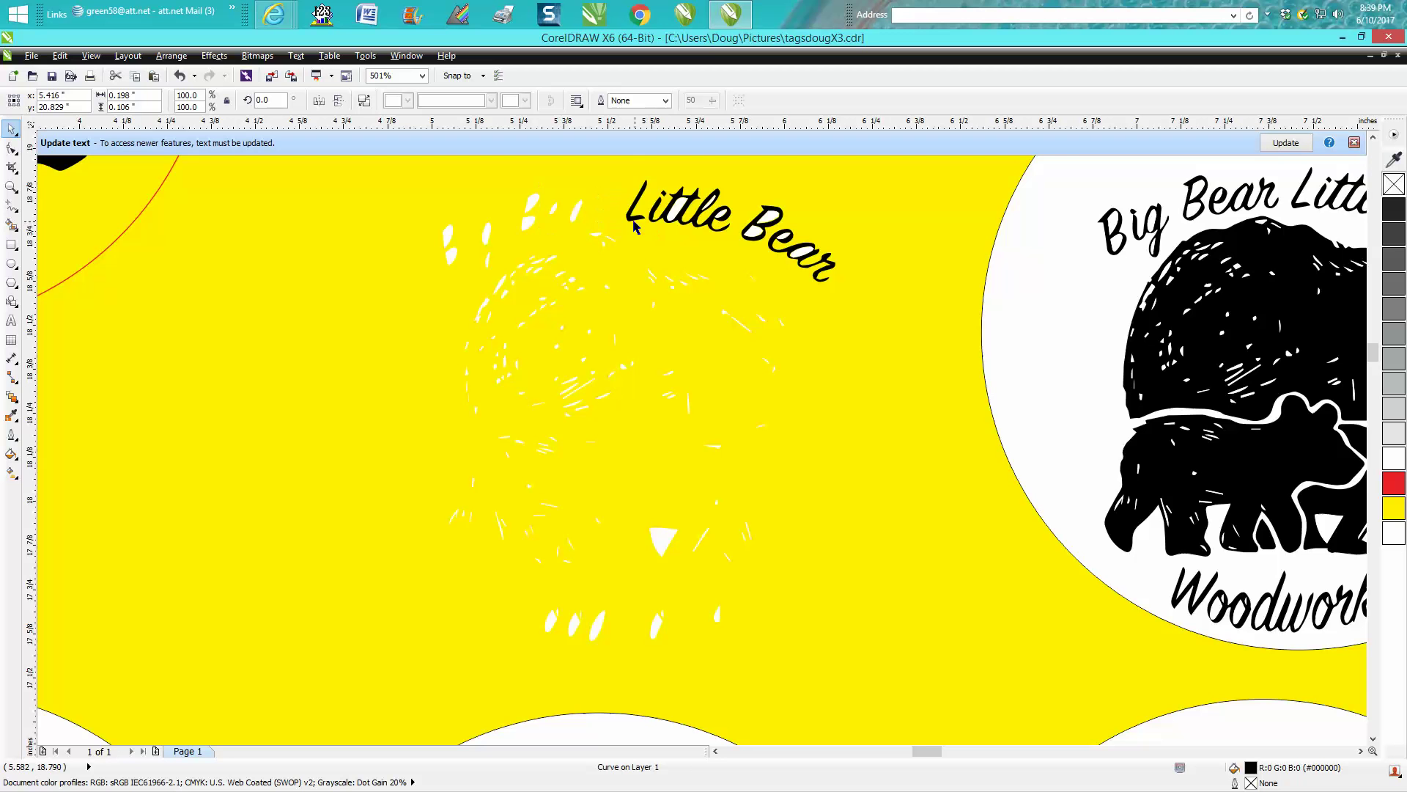
click(635, 225)
key(Up)
click(660, 225)
key(Up)
click(665, 195)
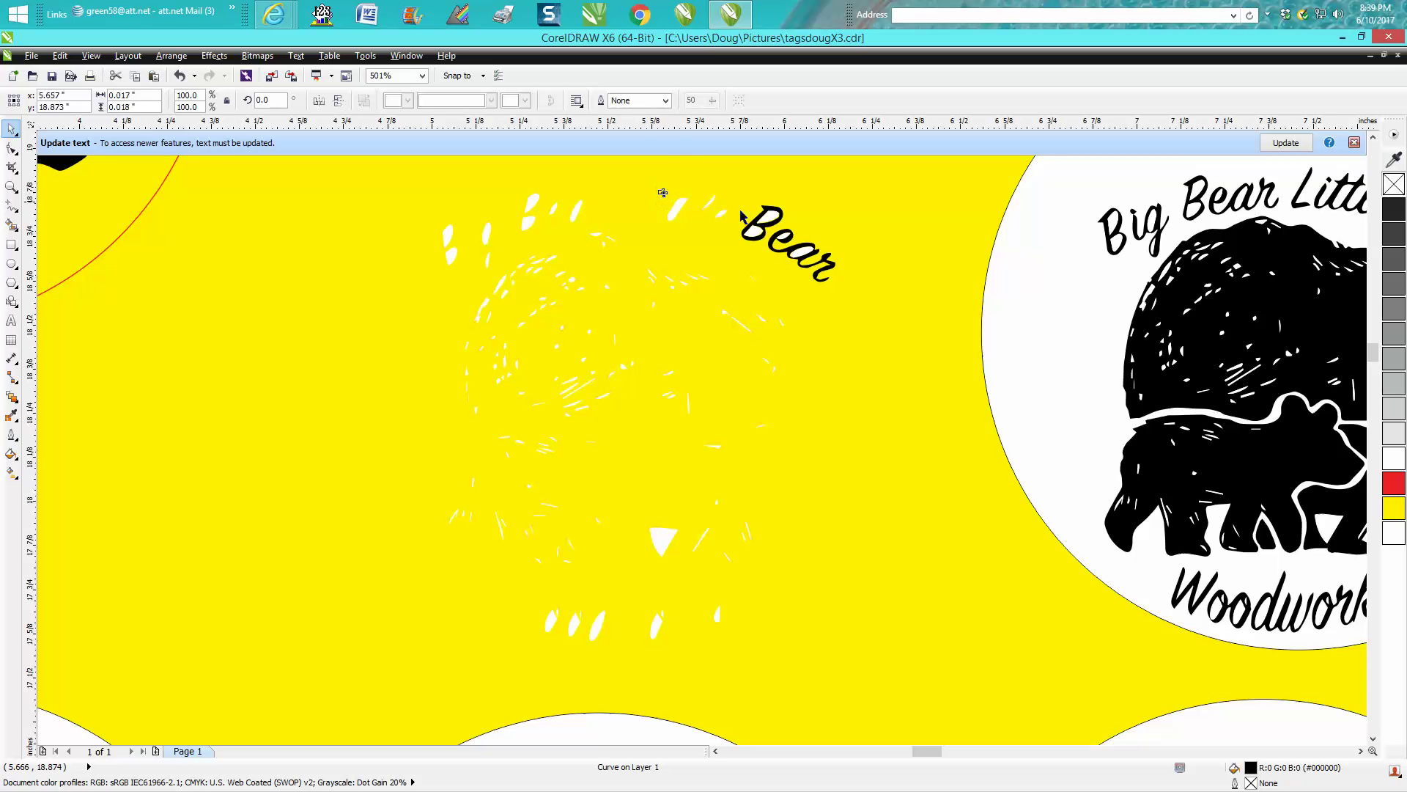
key(Up)
click(749, 246)
key(Up)
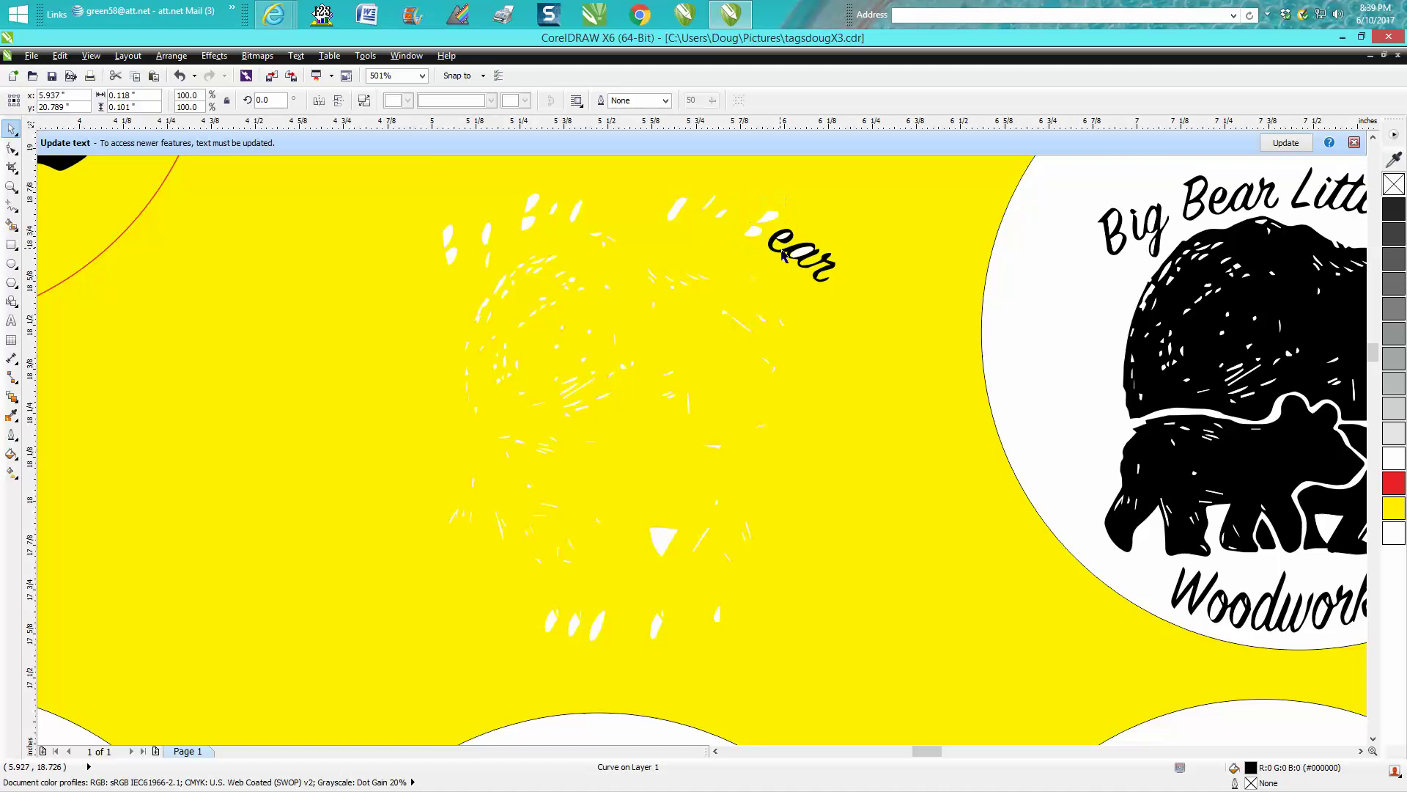
click(782, 256)
key(Up)
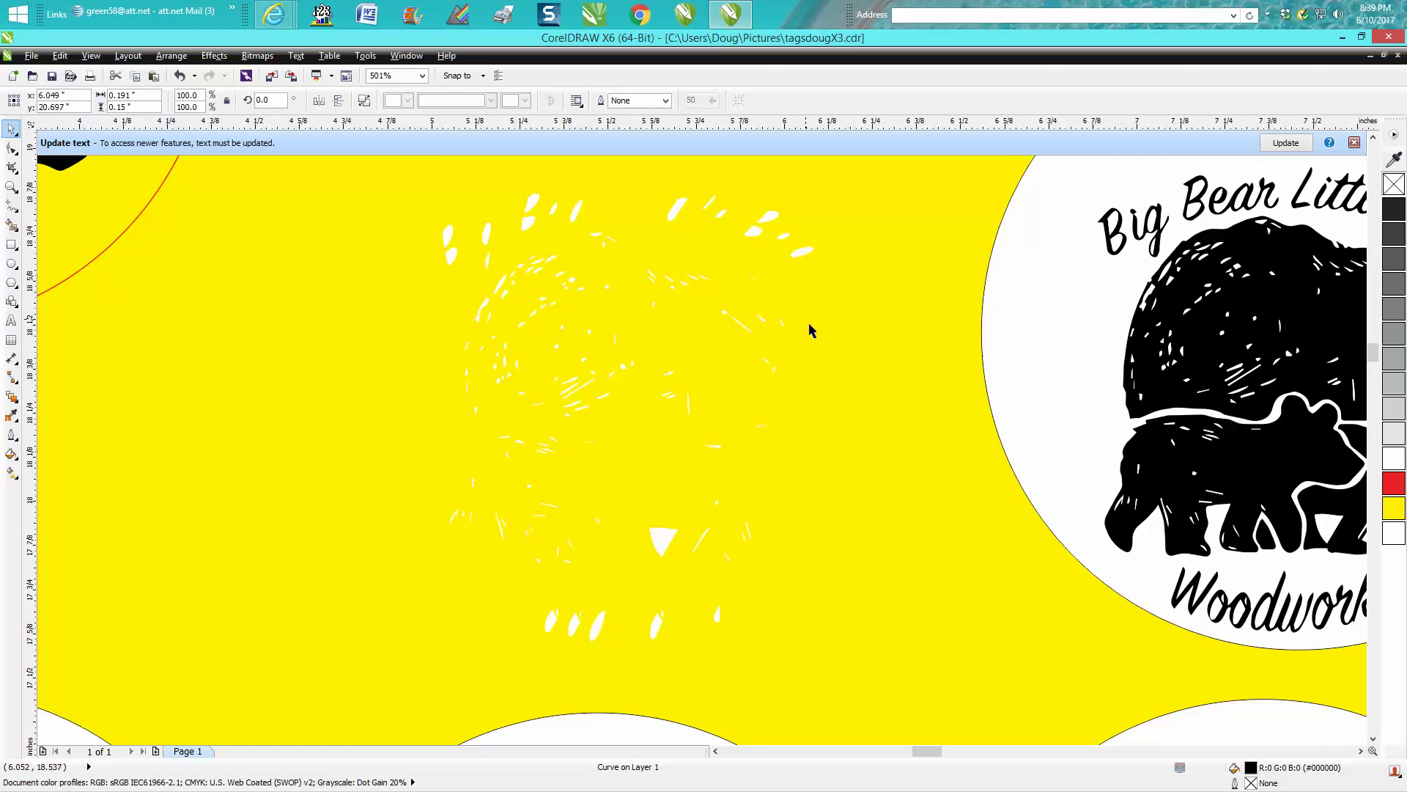
scroll(809, 324, down, 5)
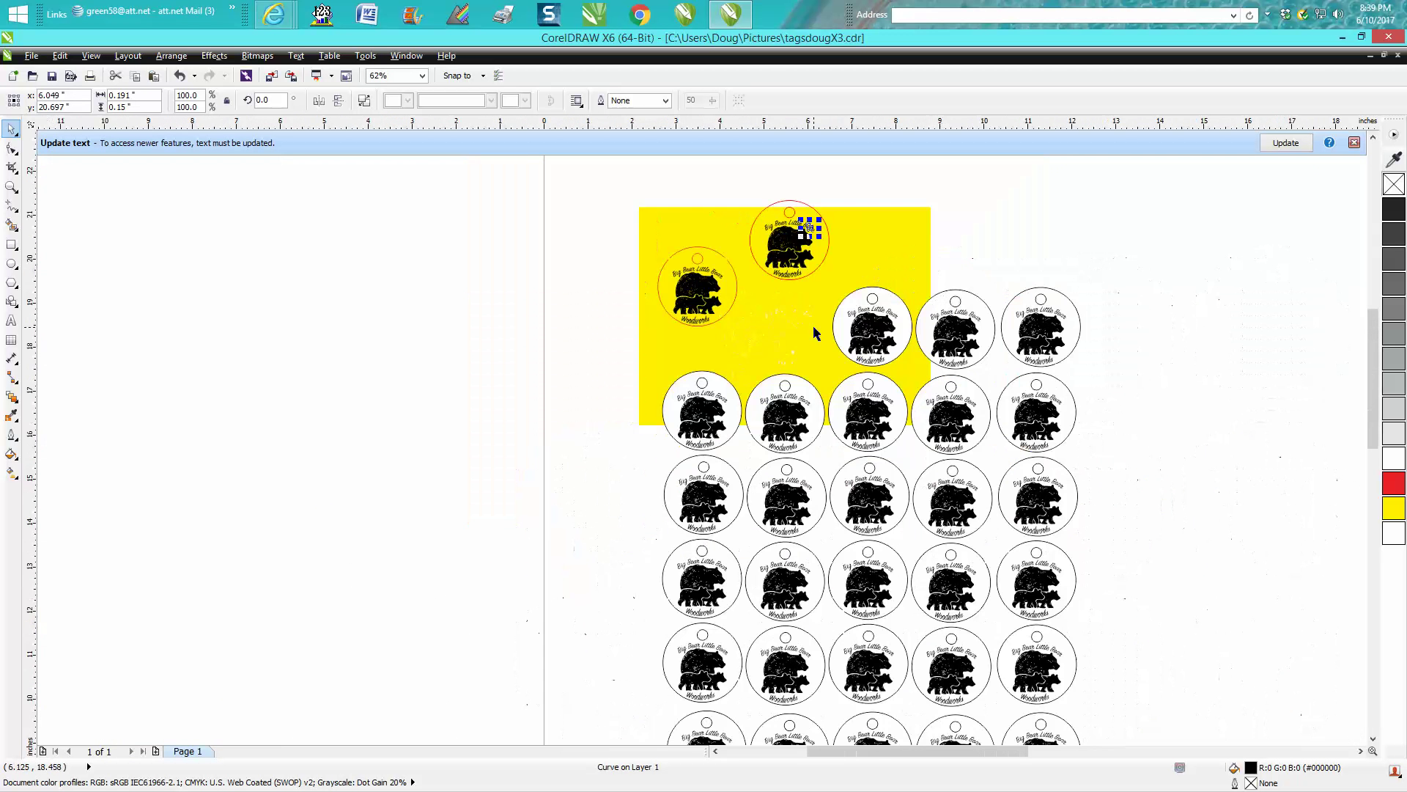
Zoom onto the raised tag, marquee-select its 20 objects and group them with Ctrl+G.
click(12, 187)
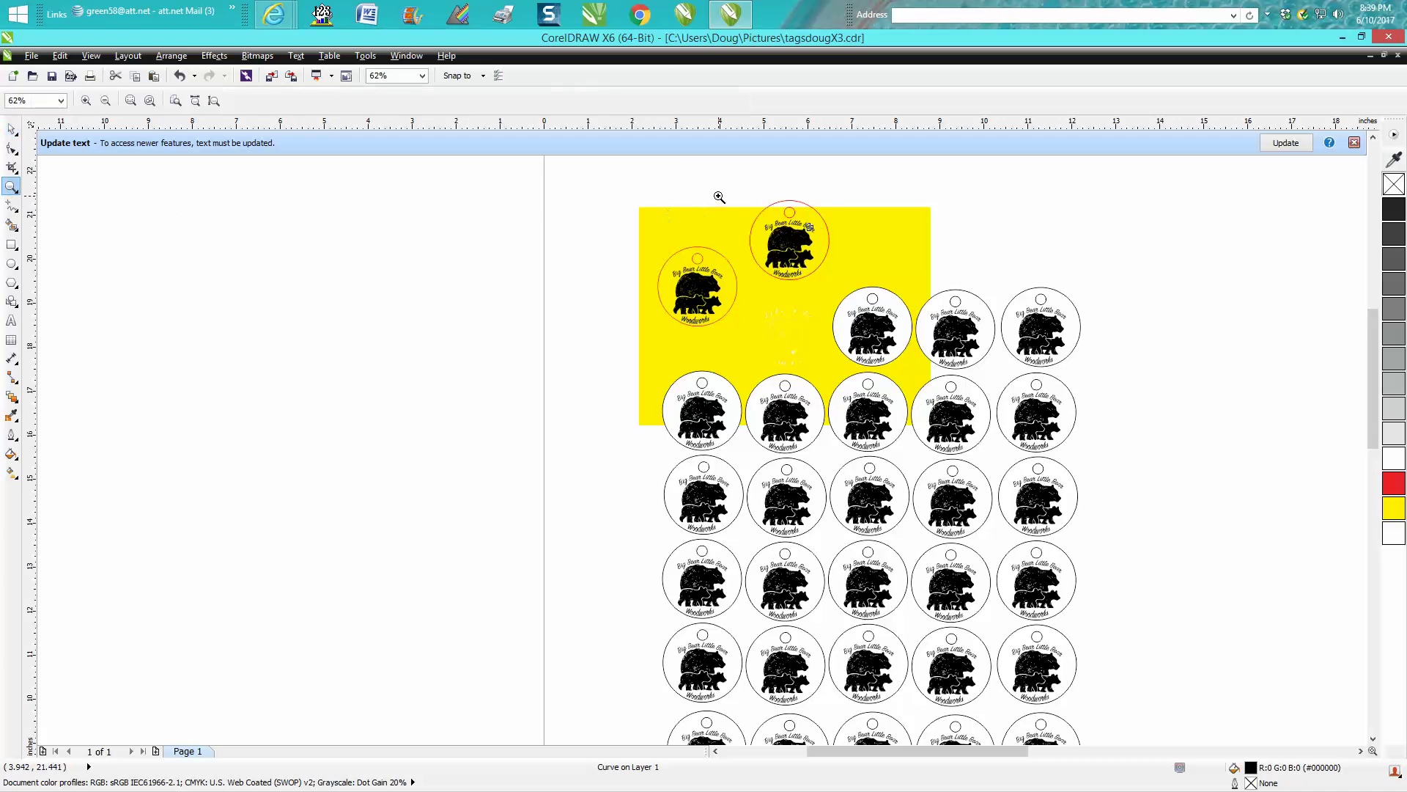
drag(718, 195, 851, 299)
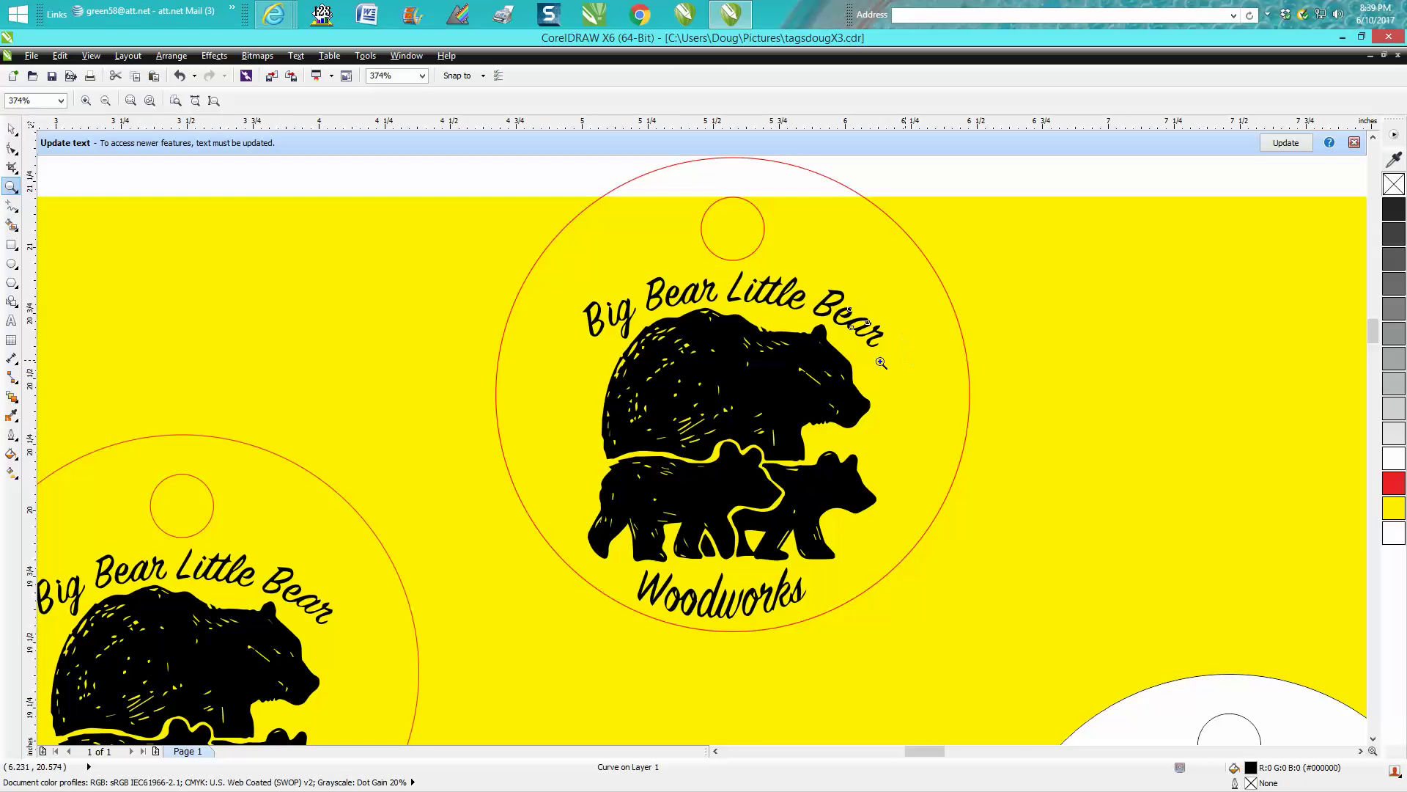
scroll(725, 321, down, 2)
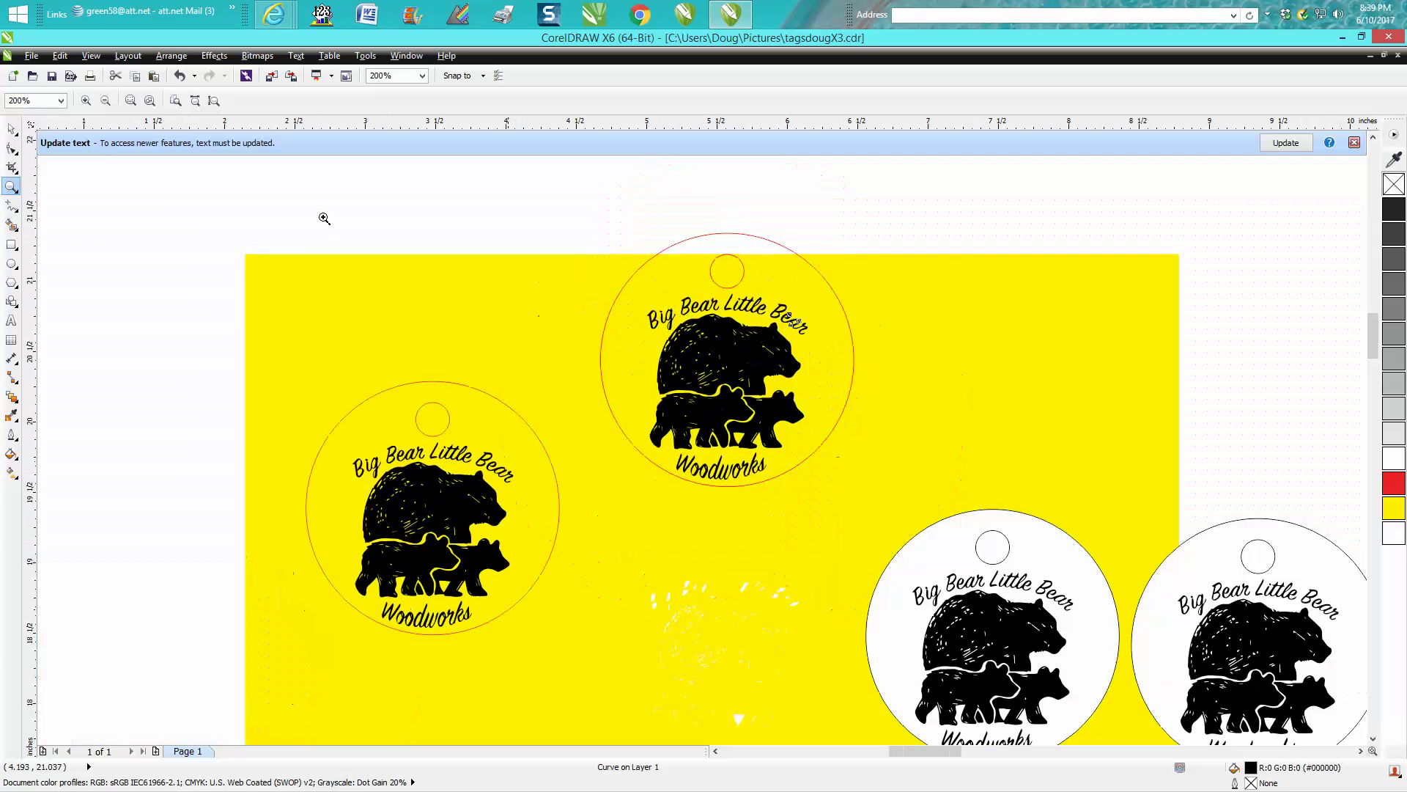
click(12, 130)
drag(573, 202, 922, 491)
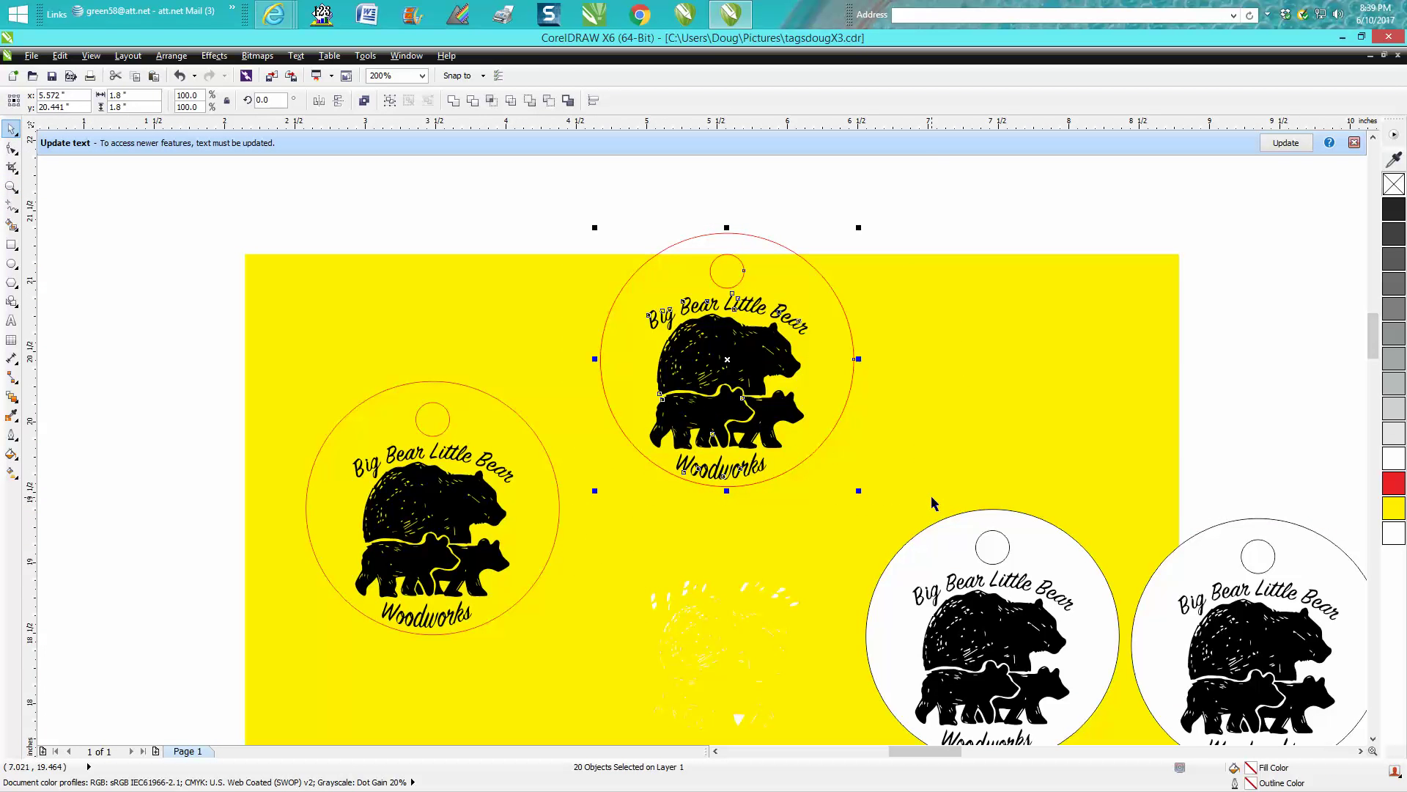
key(ctrl+g)
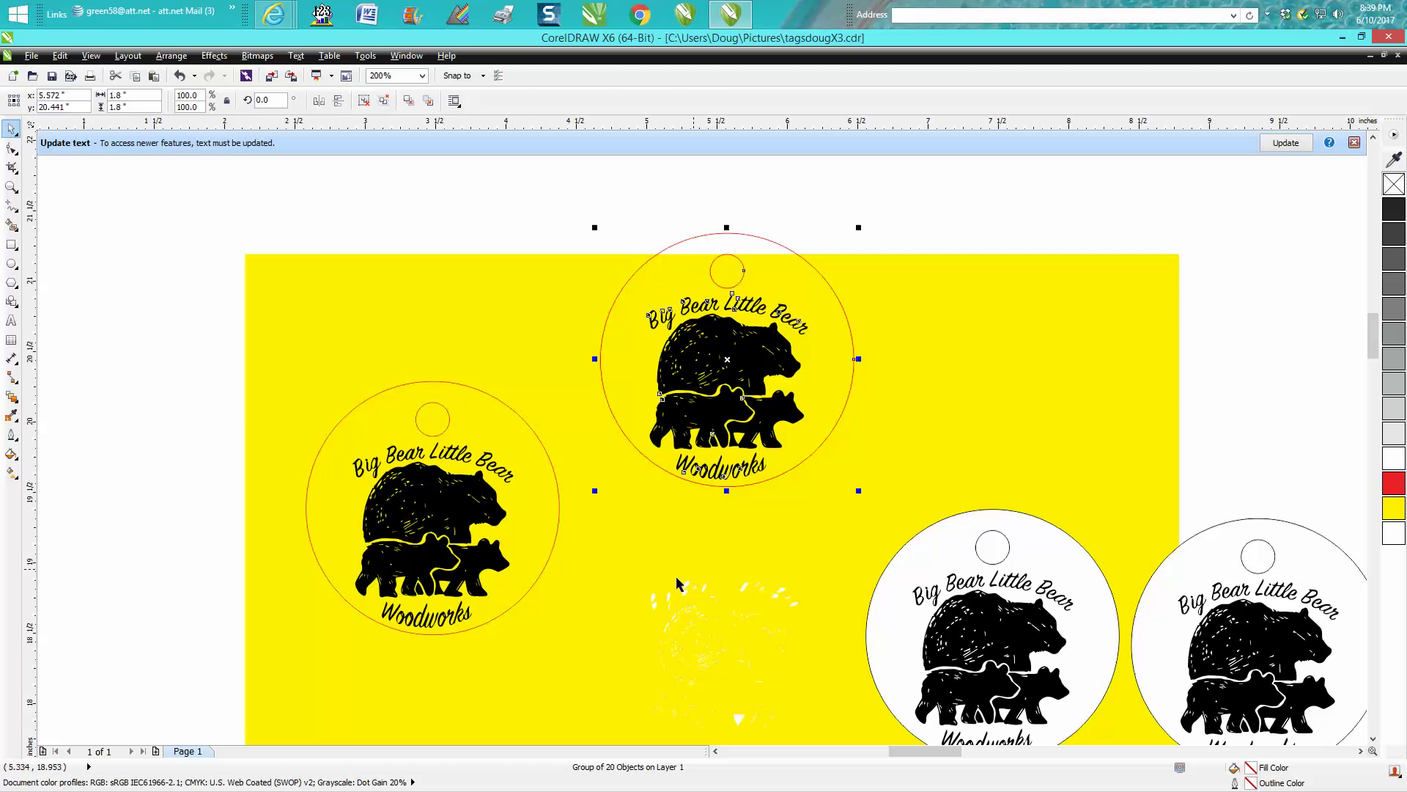
Select all 20 objects of the left tag and drag it up and to the left.
click(426, 496)
drag(196, 352, 606, 653)
drag(432, 505, 412, 389)
Delete the 134 leftover white texture pieces, then zoom onto the first tag.
drag(194, 513, 839, 666)
key(Delete)
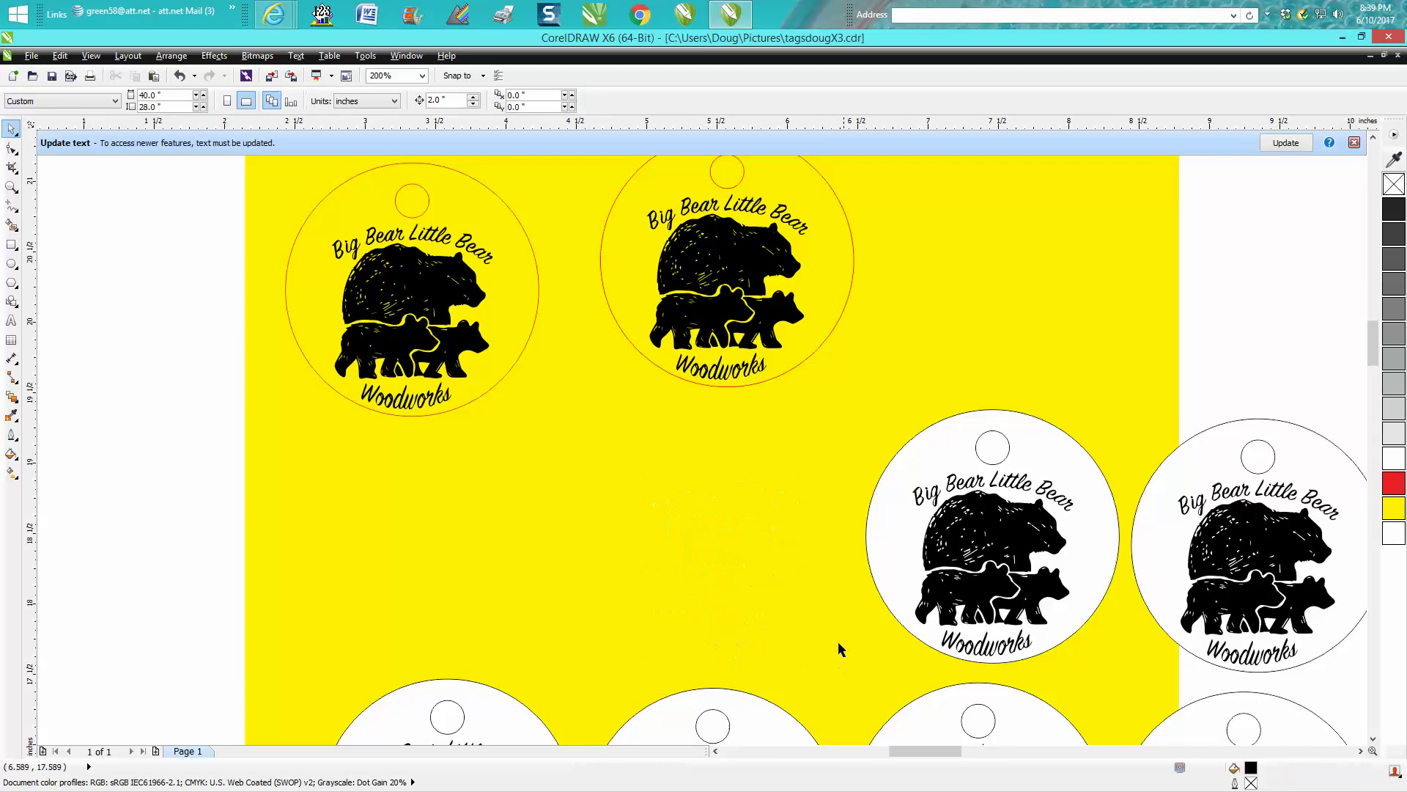
scroll(837, 640, down, 1)
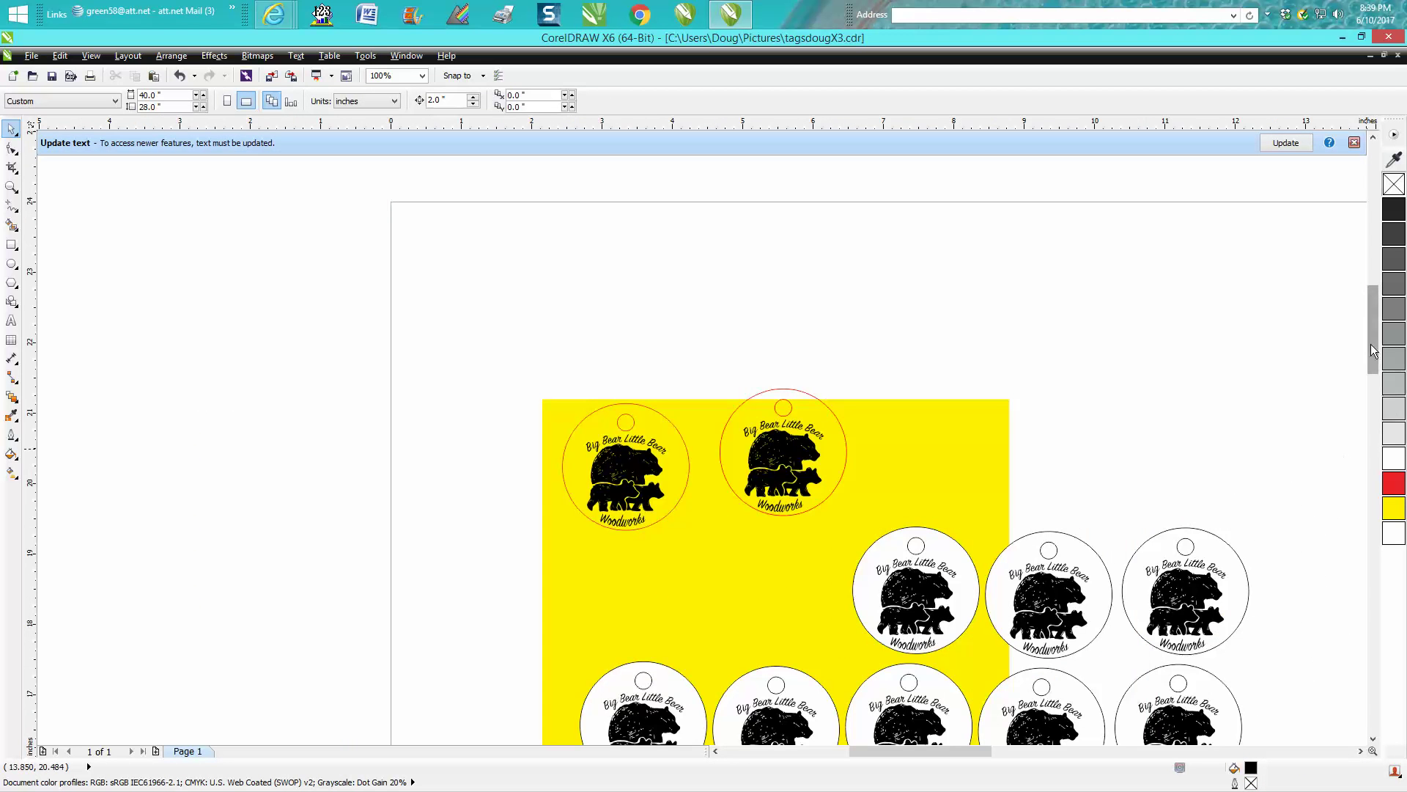
drag(1375, 344, 1375, 374)
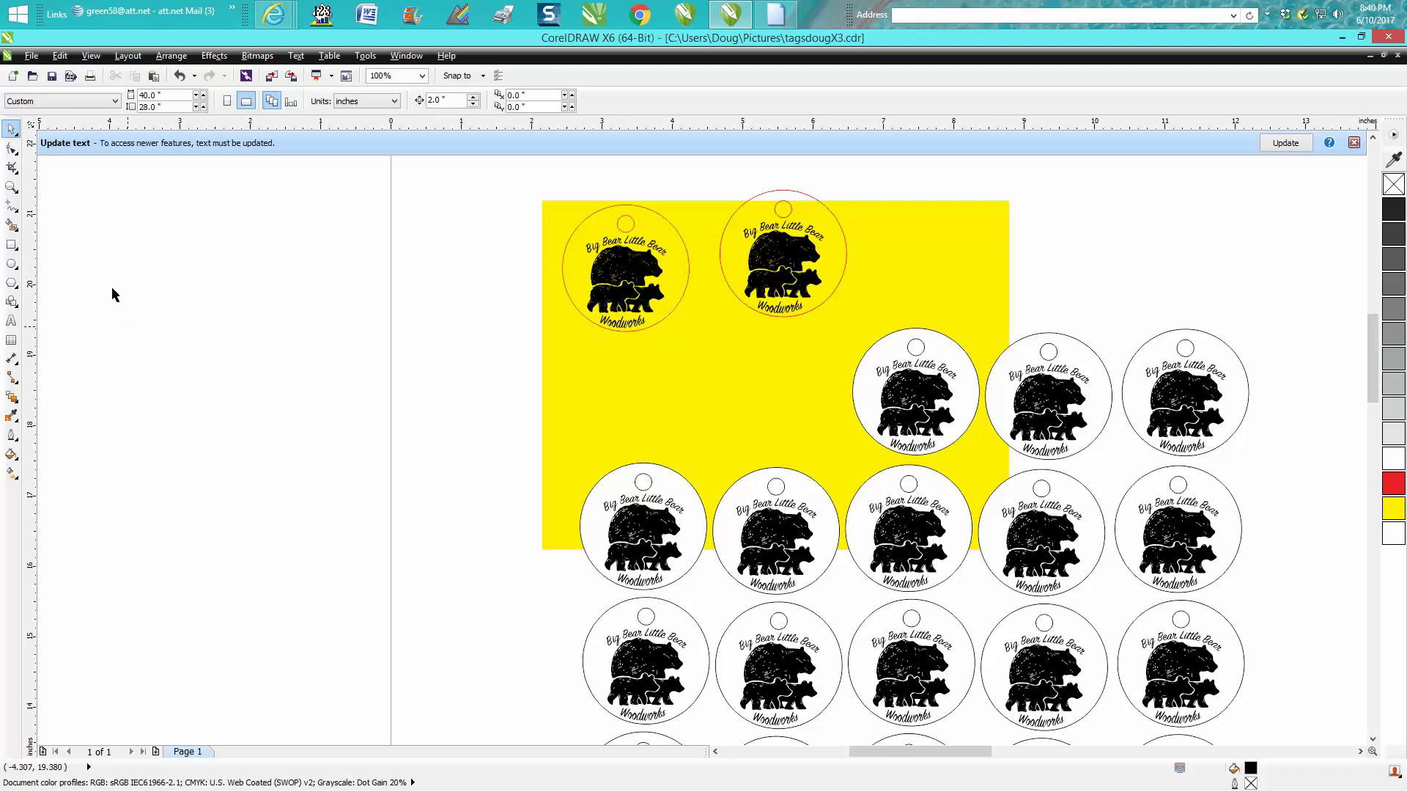
click(12, 186)
drag(542, 198, 748, 349)
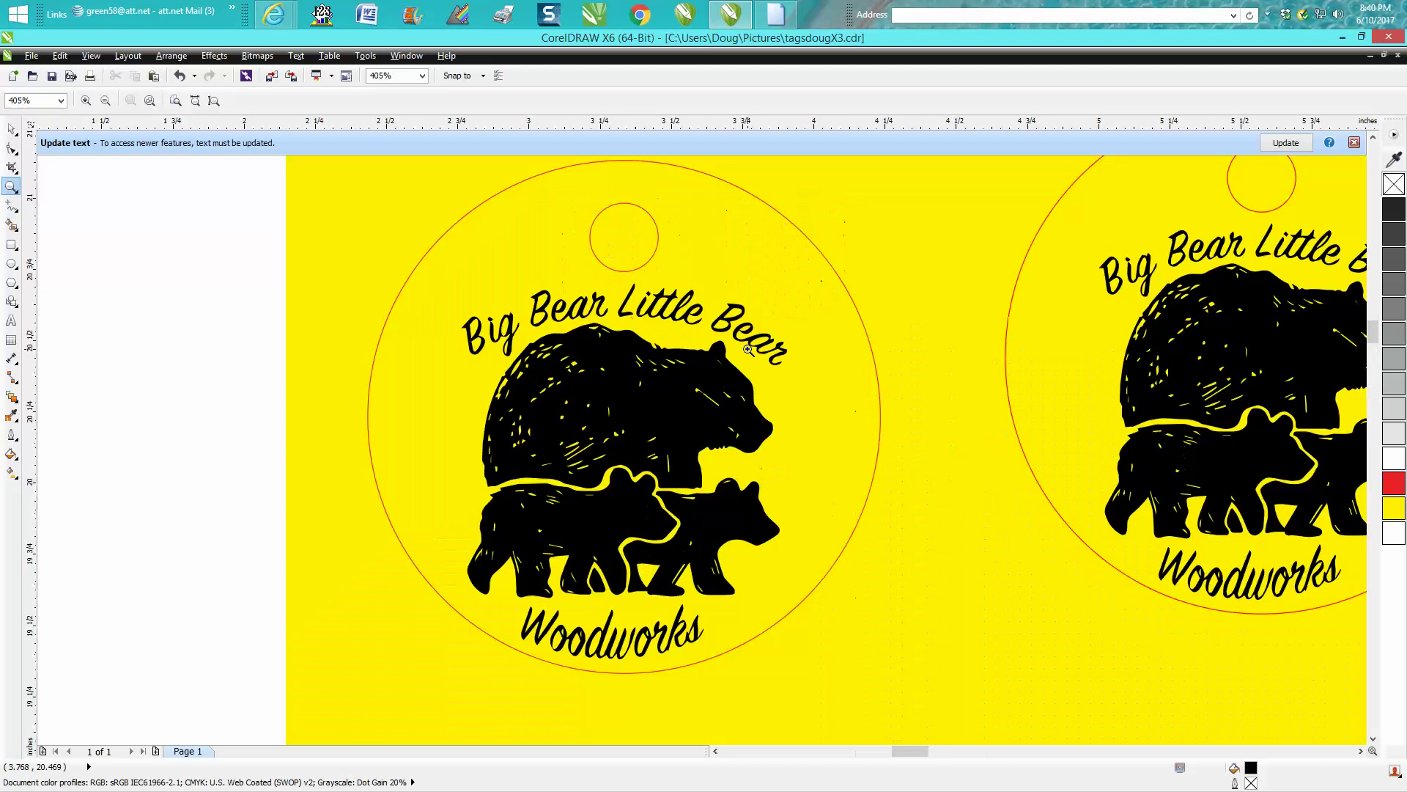
click(12, 129)
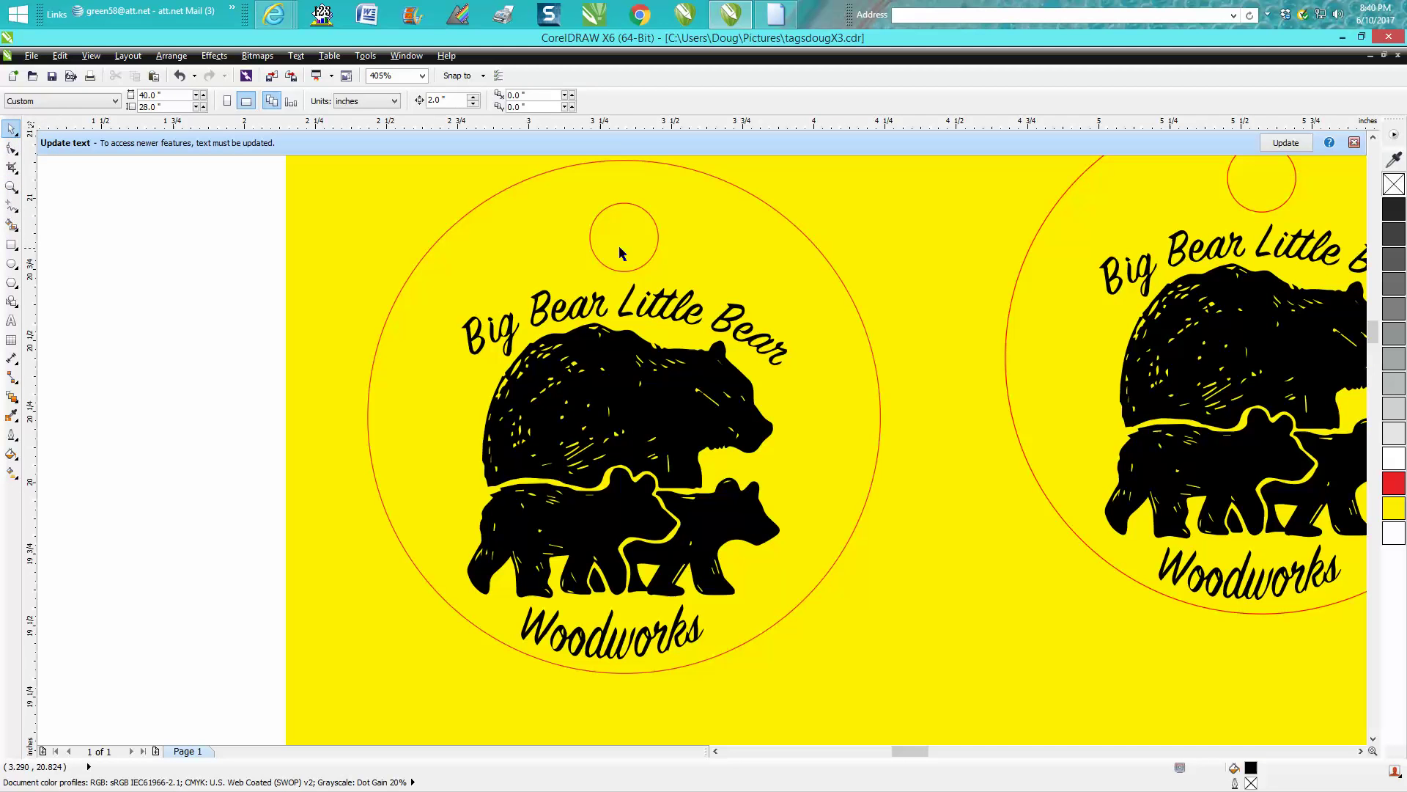
click(635, 269)
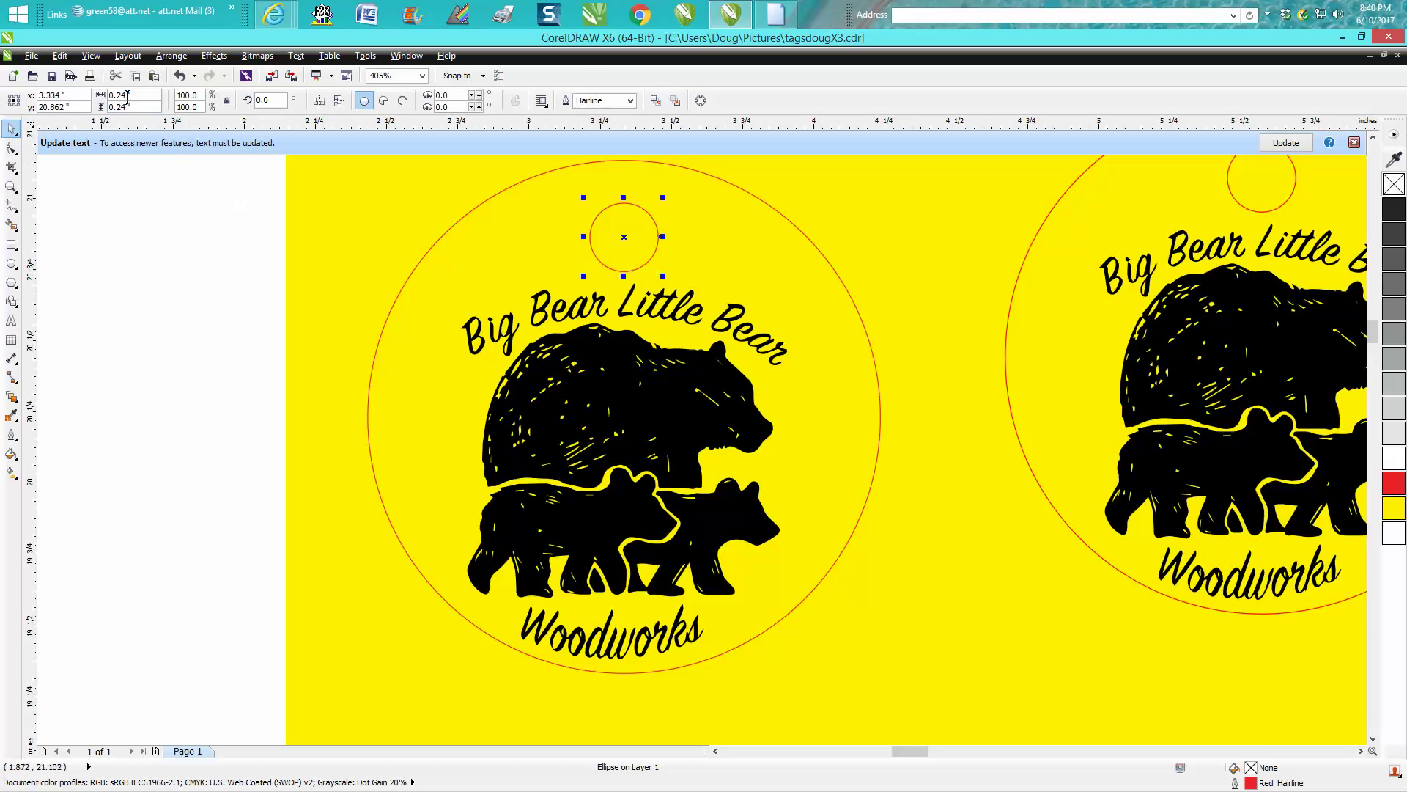